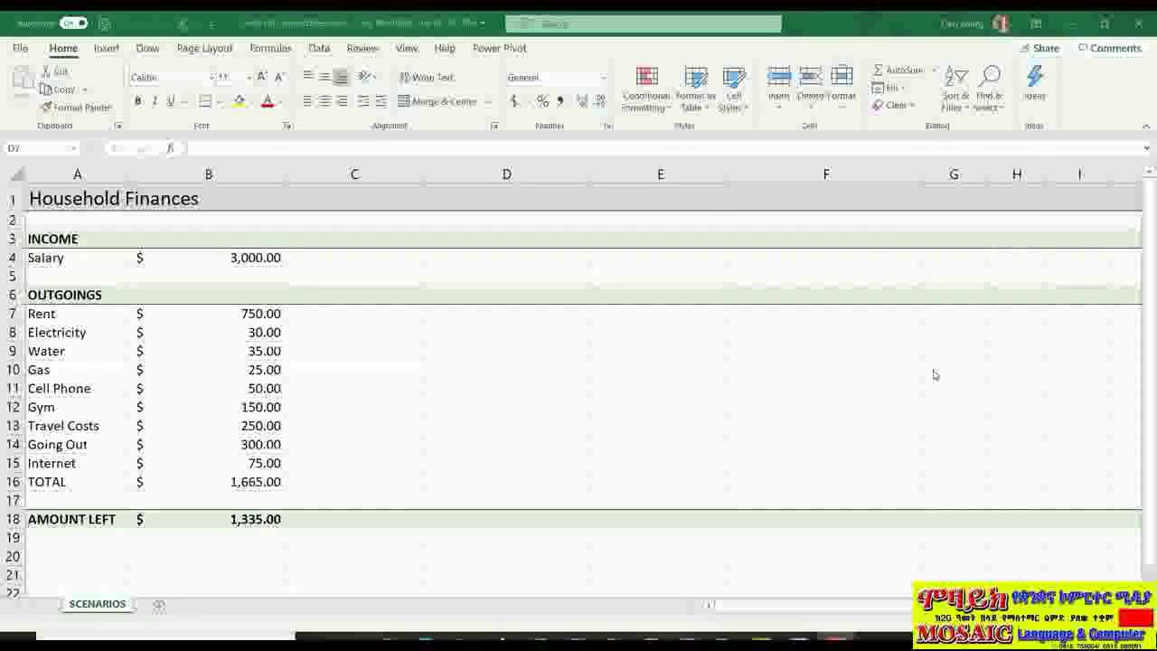
Review the Data tab's What-If Analysis options, then close the list without choosing one.
left_click(318, 49)
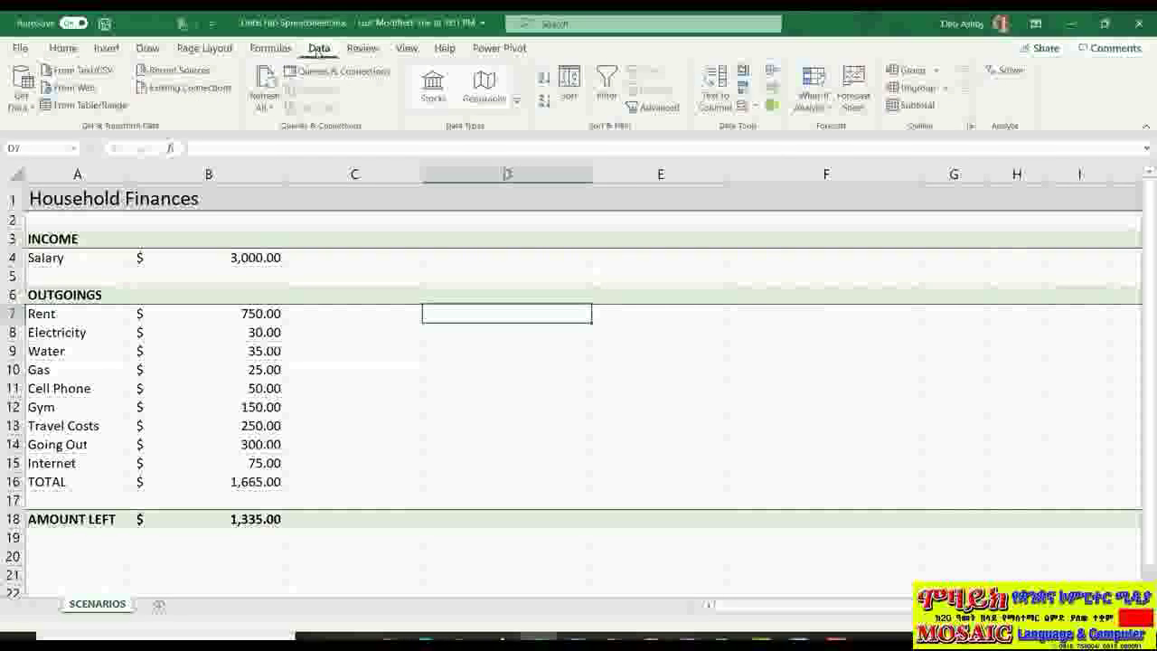
left_click(828, 106)
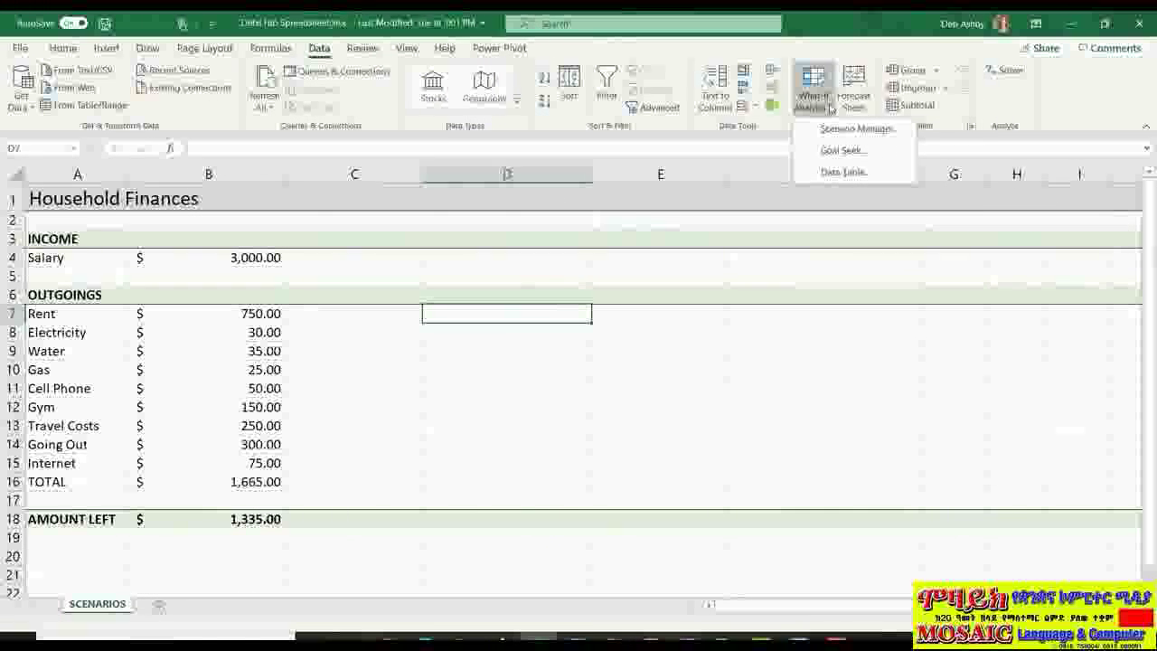
left_click(639, 377)
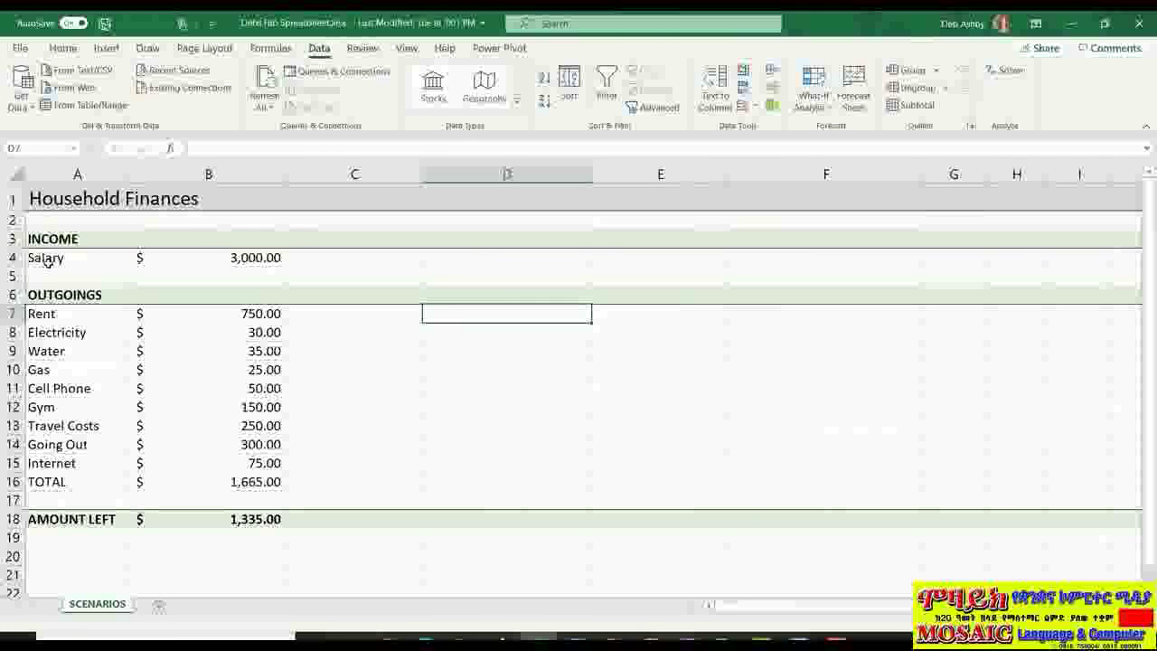
left_click(47, 259)
left_click(246, 258)
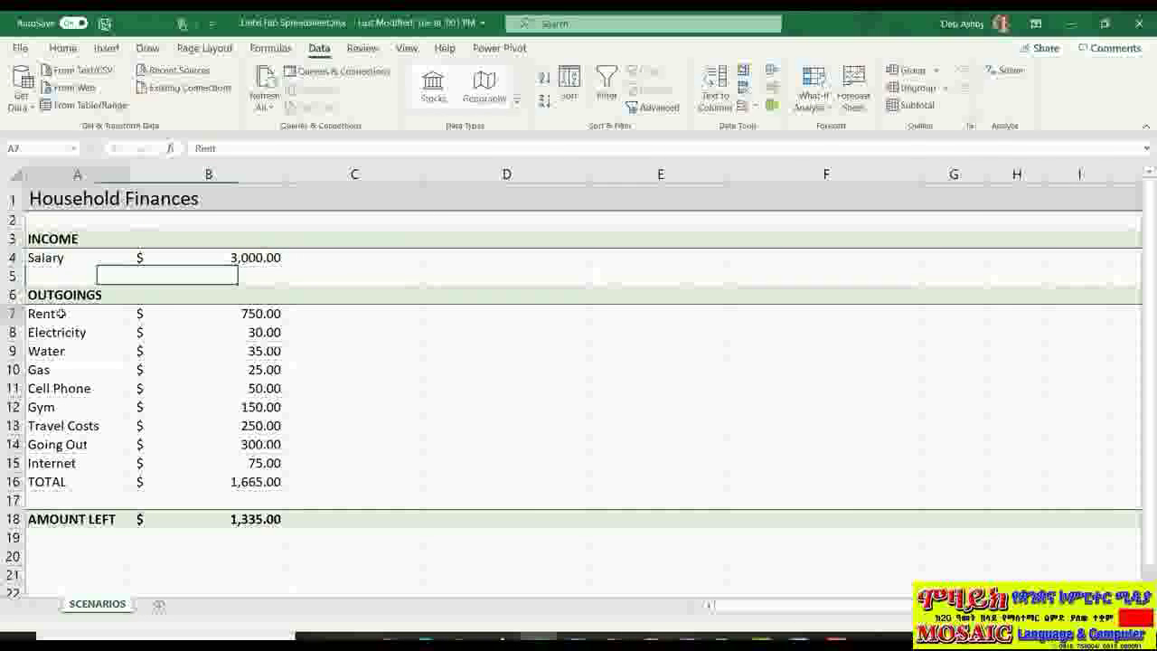
left_click_drag(67, 313, 72, 463)
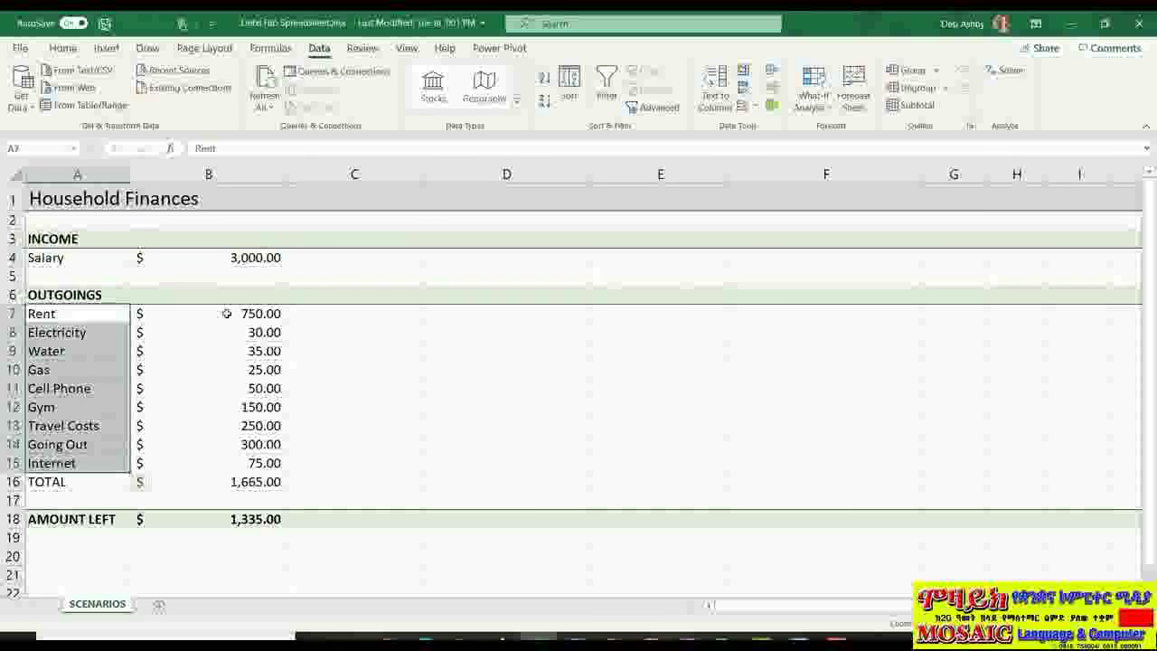
left_click_drag(226, 313, 209, 460)
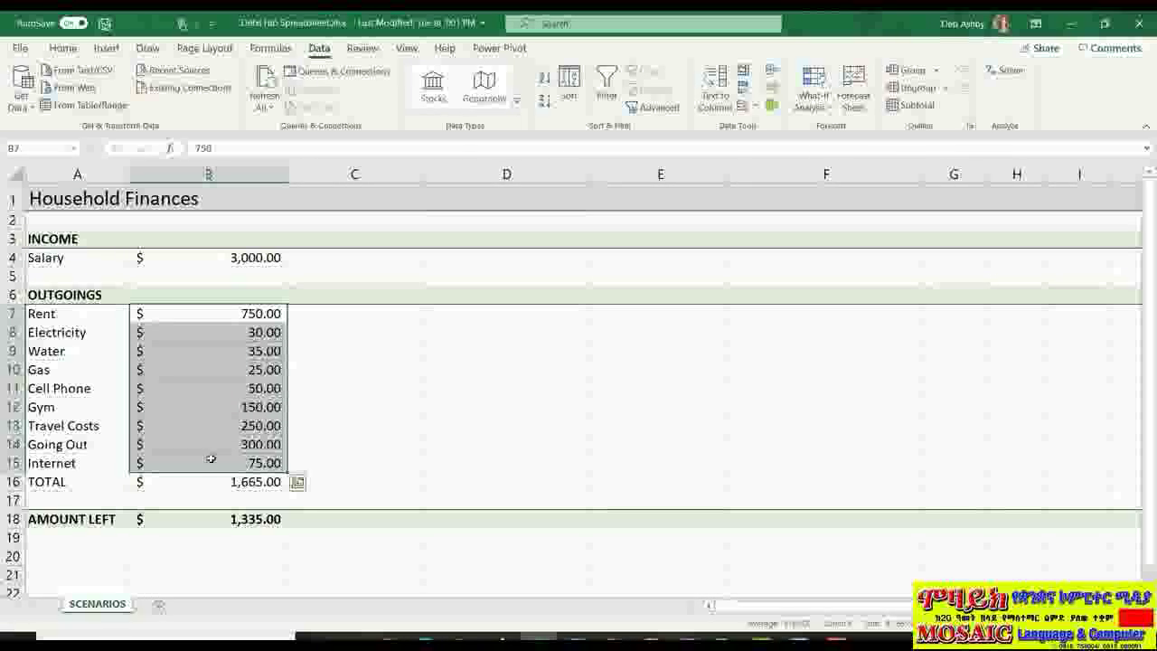
left_click(224, 486)
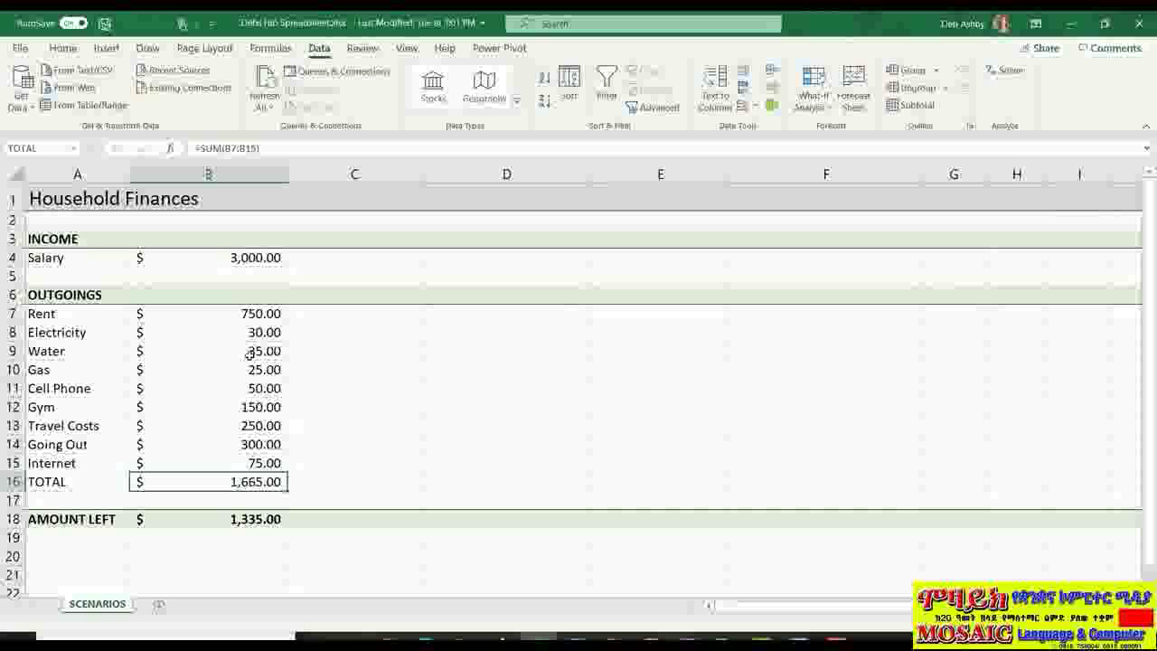
left_click_drag(227, 313, 226, 466)
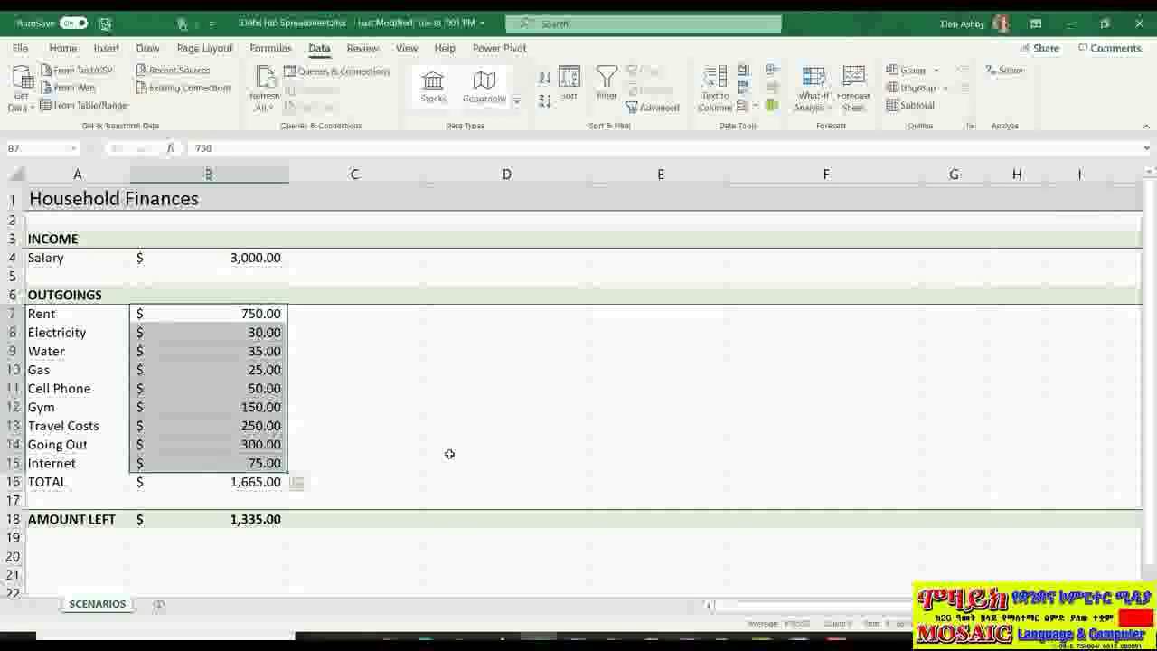
left_click(191, 521)
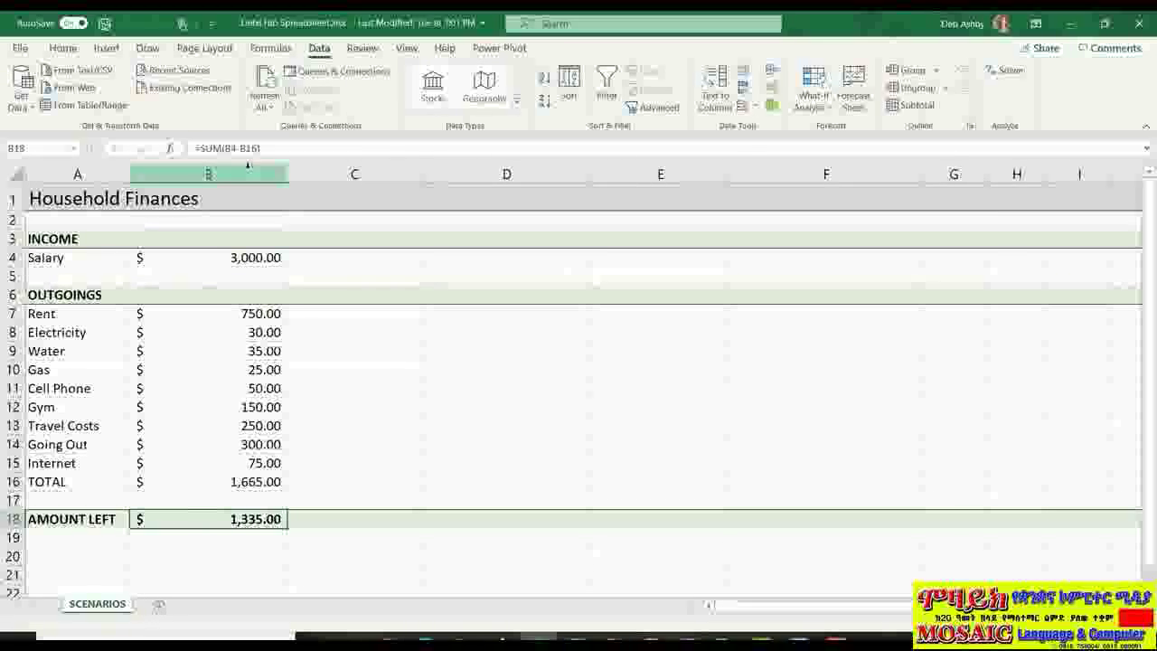
left_click(250, 258)
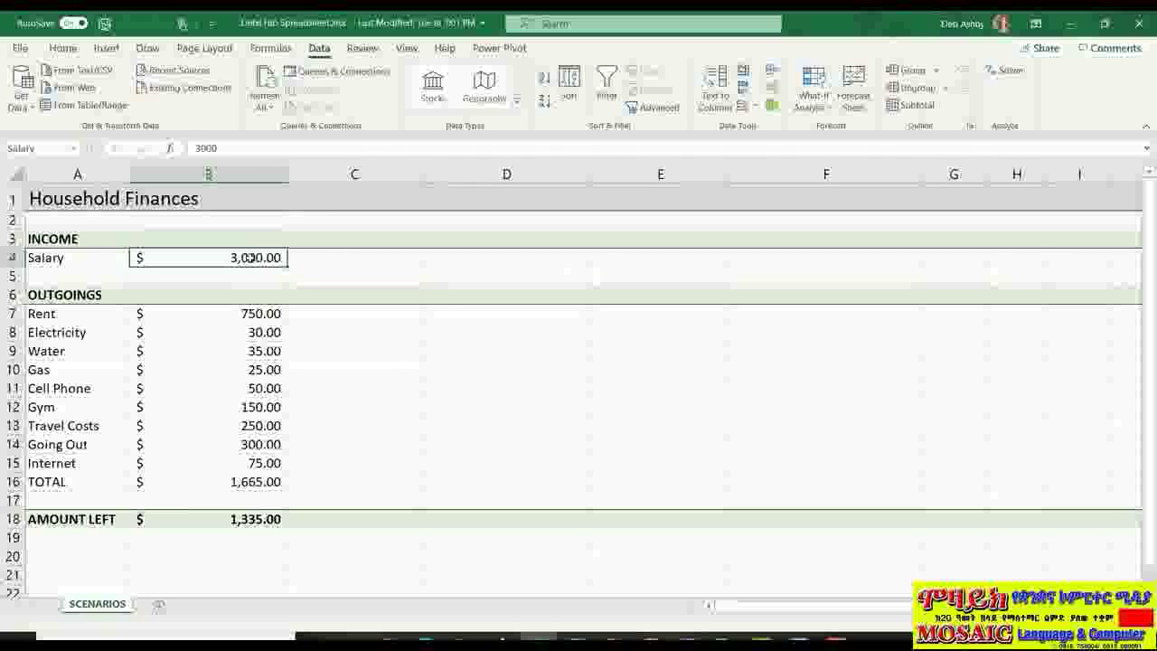
left_click(239, 481)
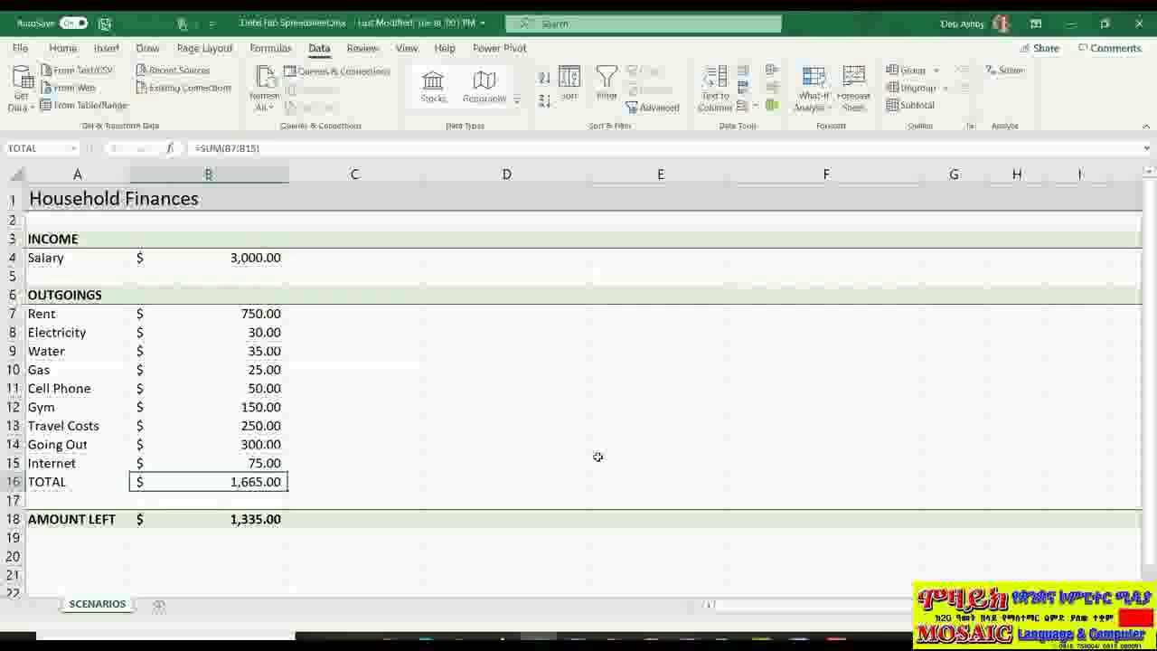
left_click(208, 521)
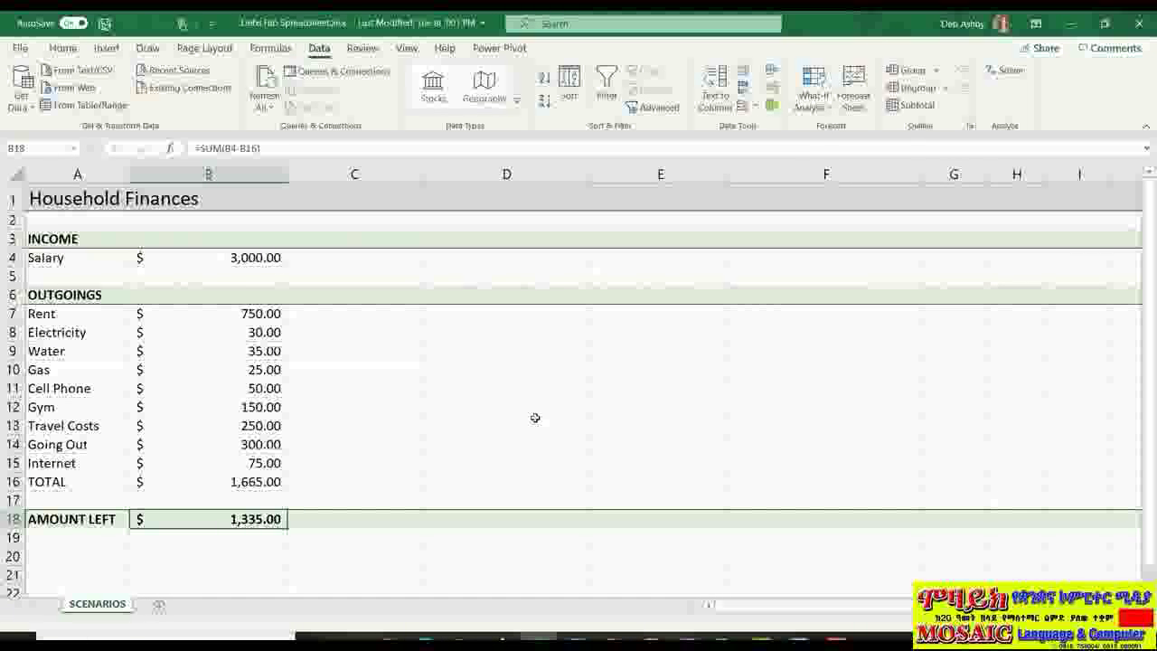
left_click(268, 259)
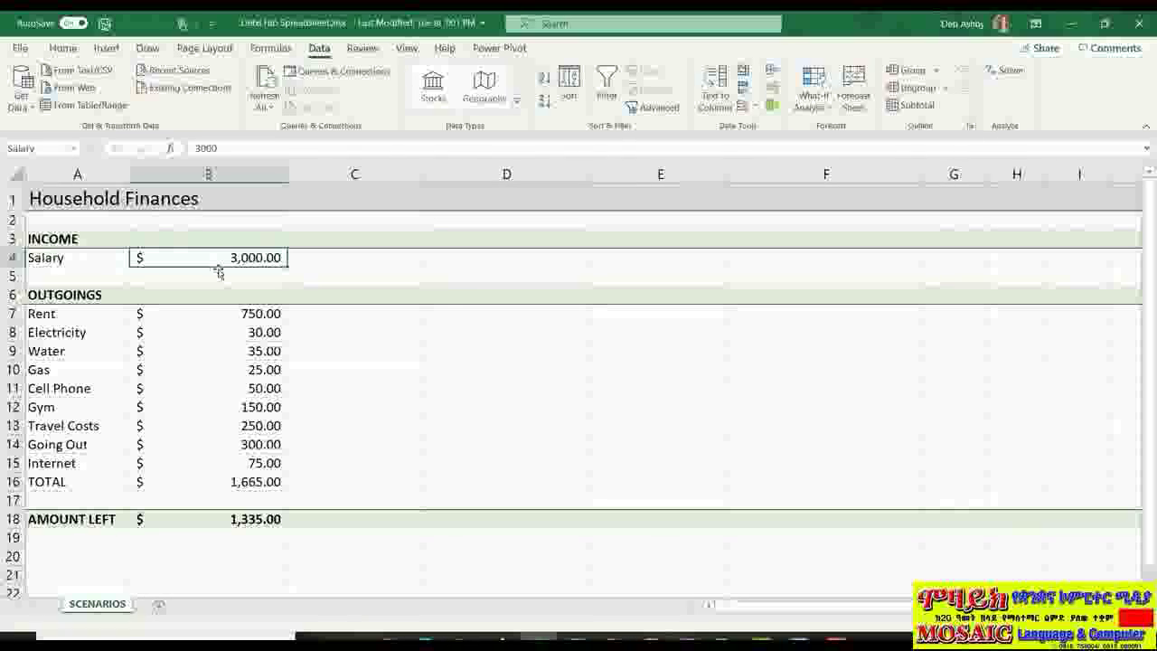
left_click(193, 445)
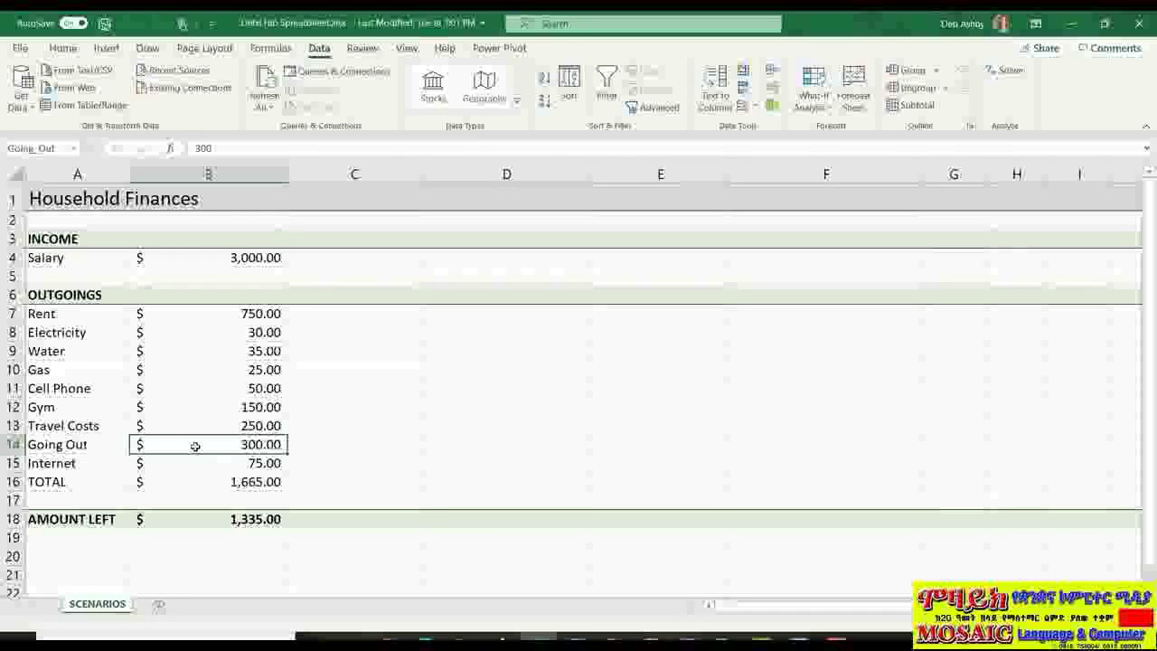
left_click(190, 427)
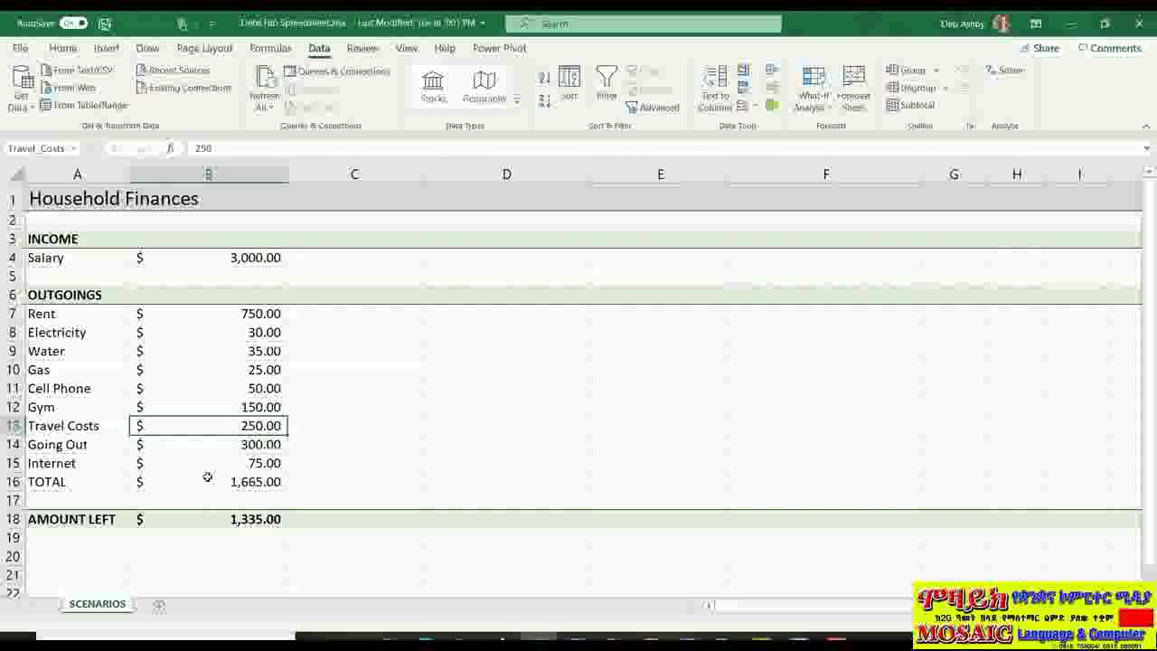
left_click(512, 334)
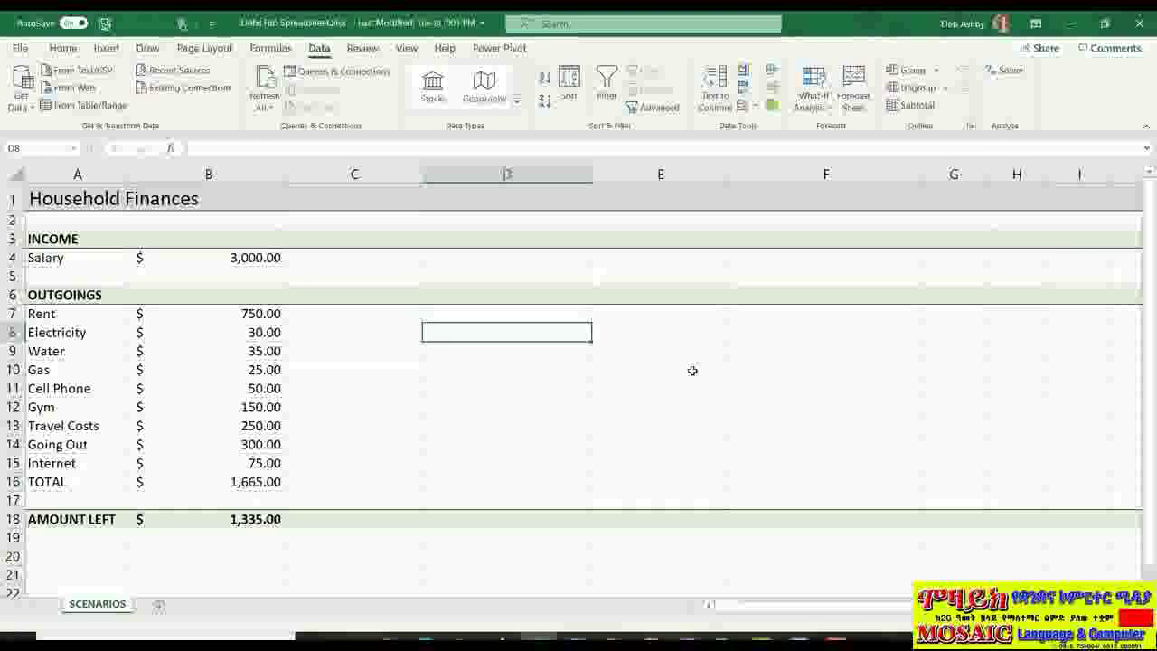
Select the Salary row A4:B4 together with the outgoing labels and amounts A7:B15.
left_click(217, 253)
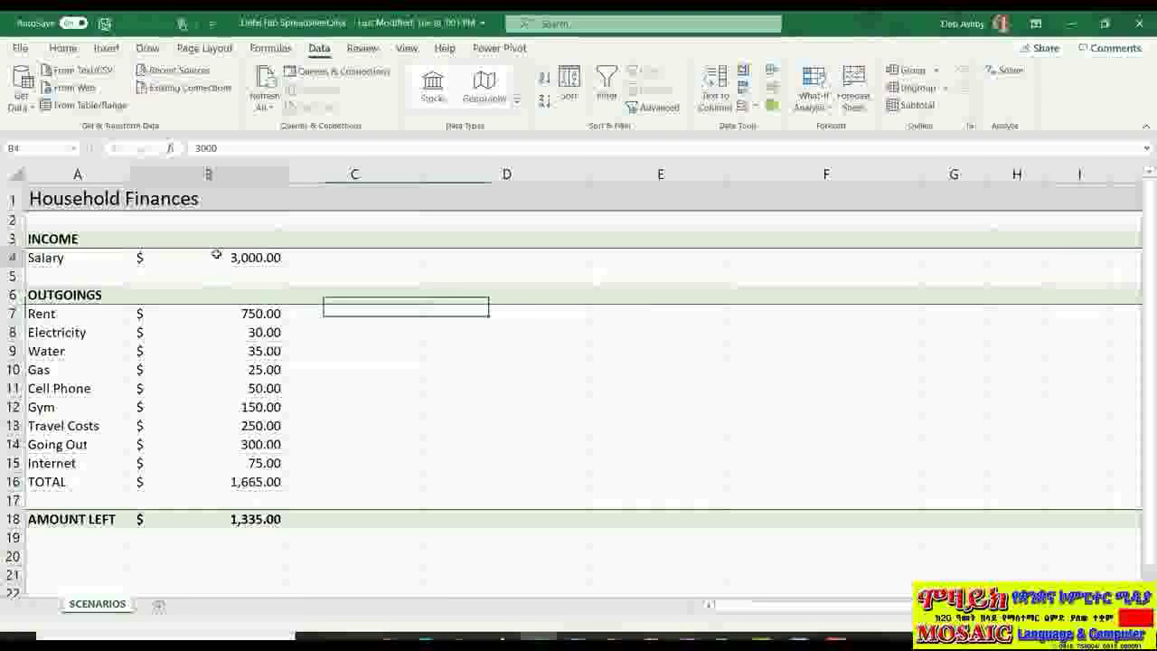
left_click(211, 313)
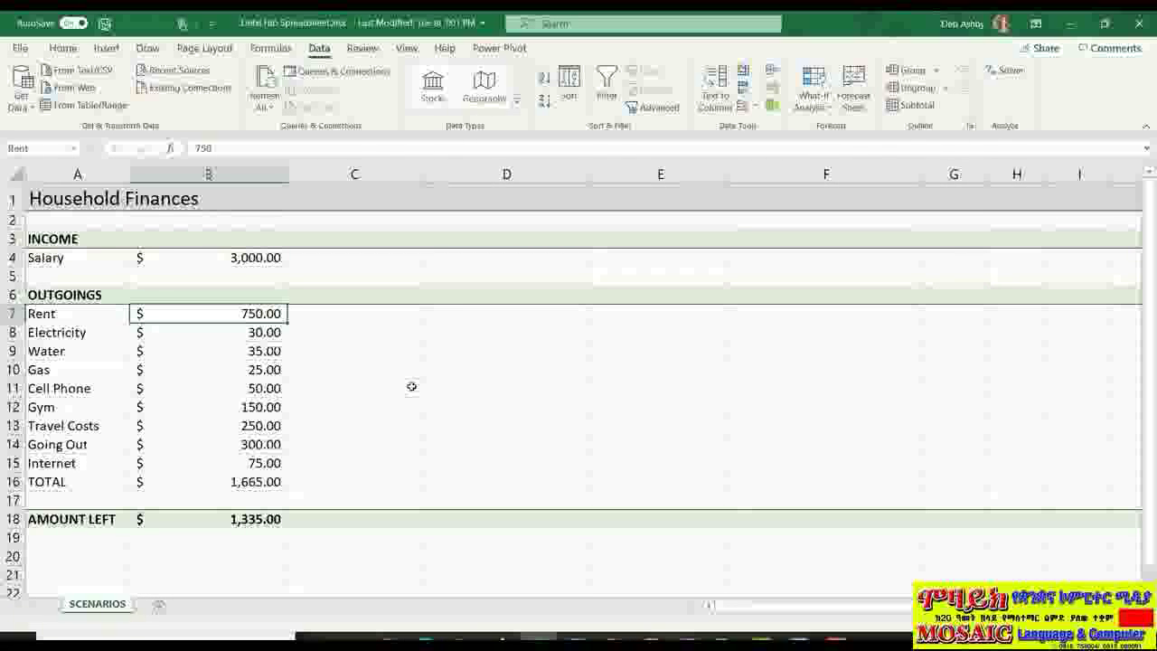
left_click(411, 386)
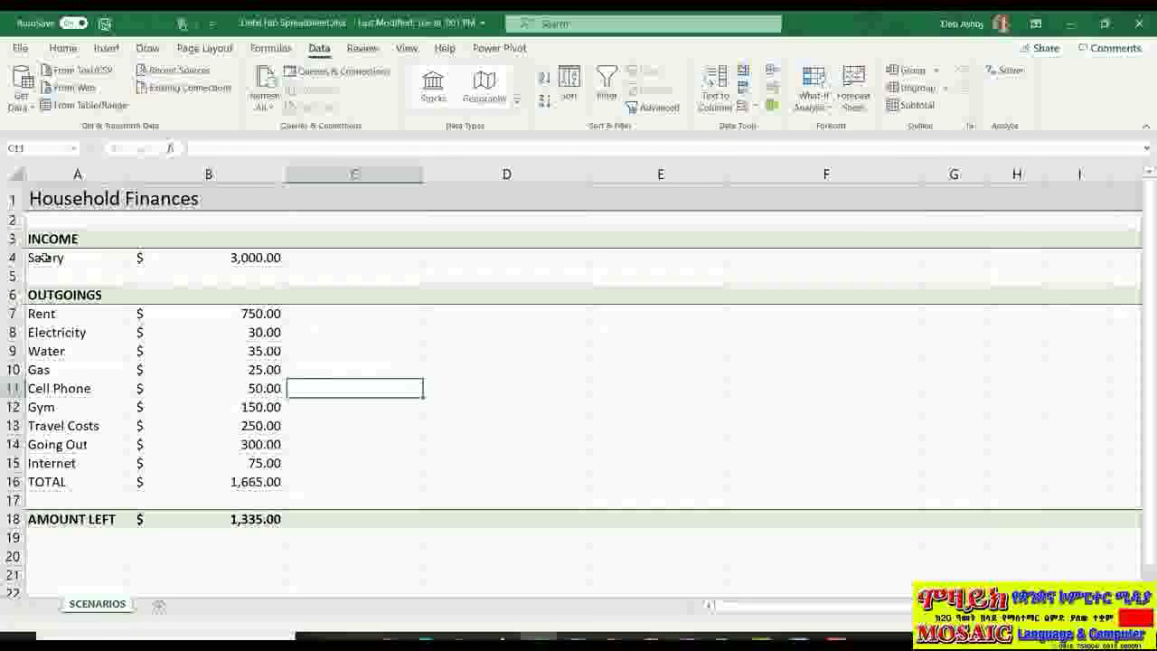
left_click_drag(50, 259, 181, 263)
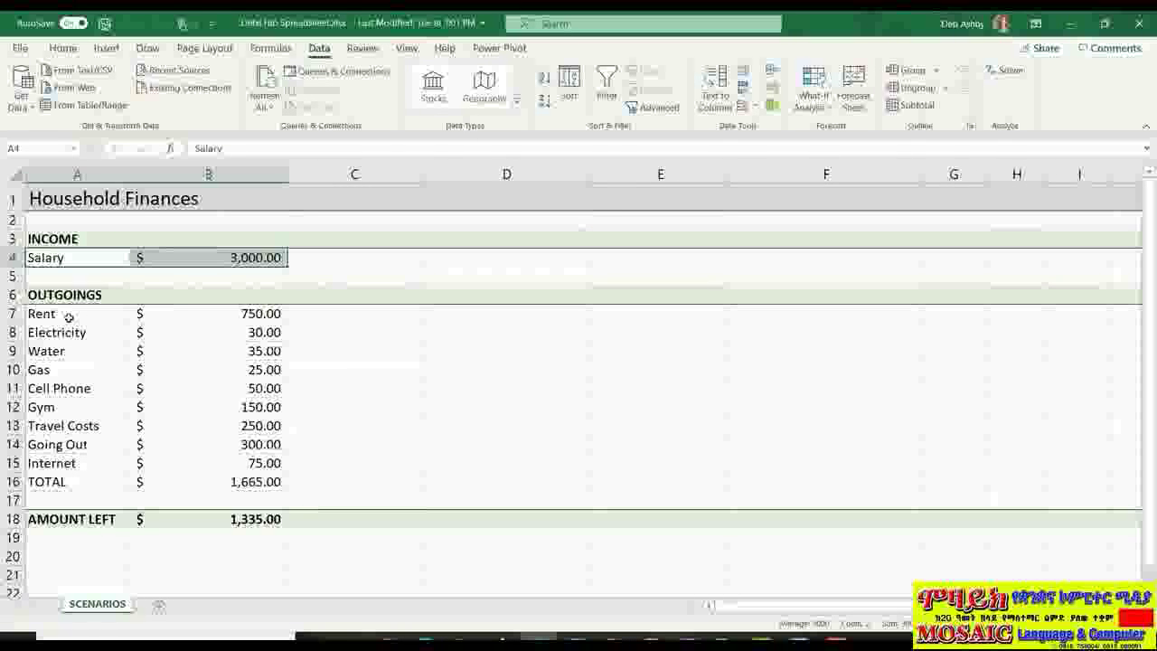
mouse_move(56, 316)
left_mouse_down()
mouse_move(249, 425)
mouse_move(257, 463)
left_mouse_up()
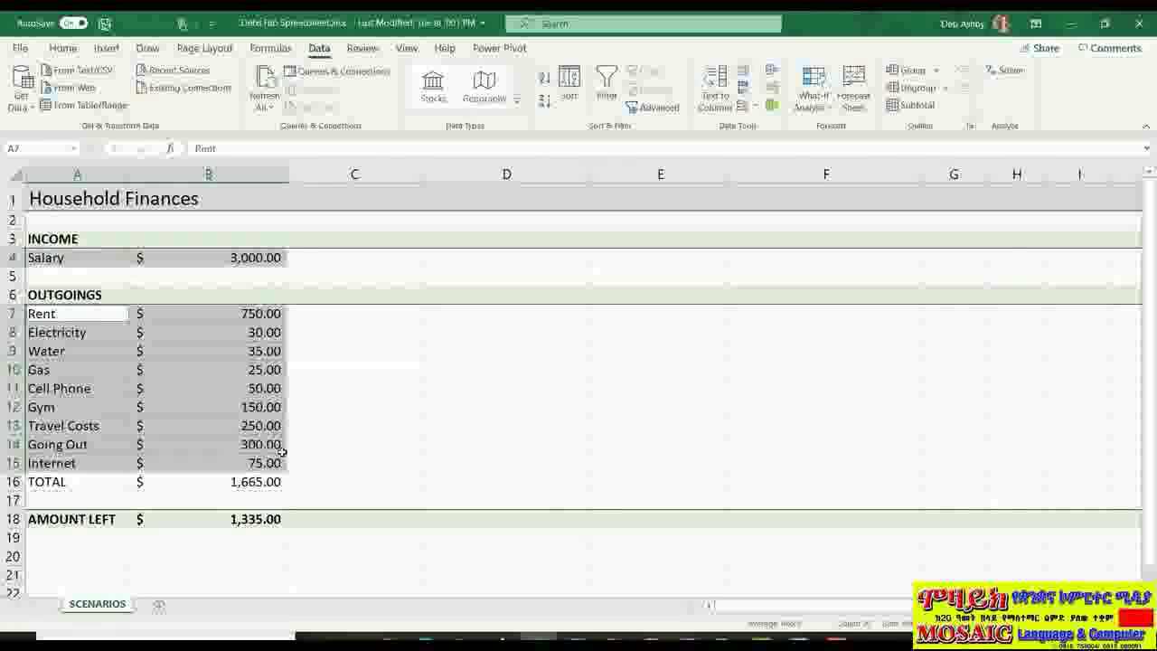
left_click(271, 49)
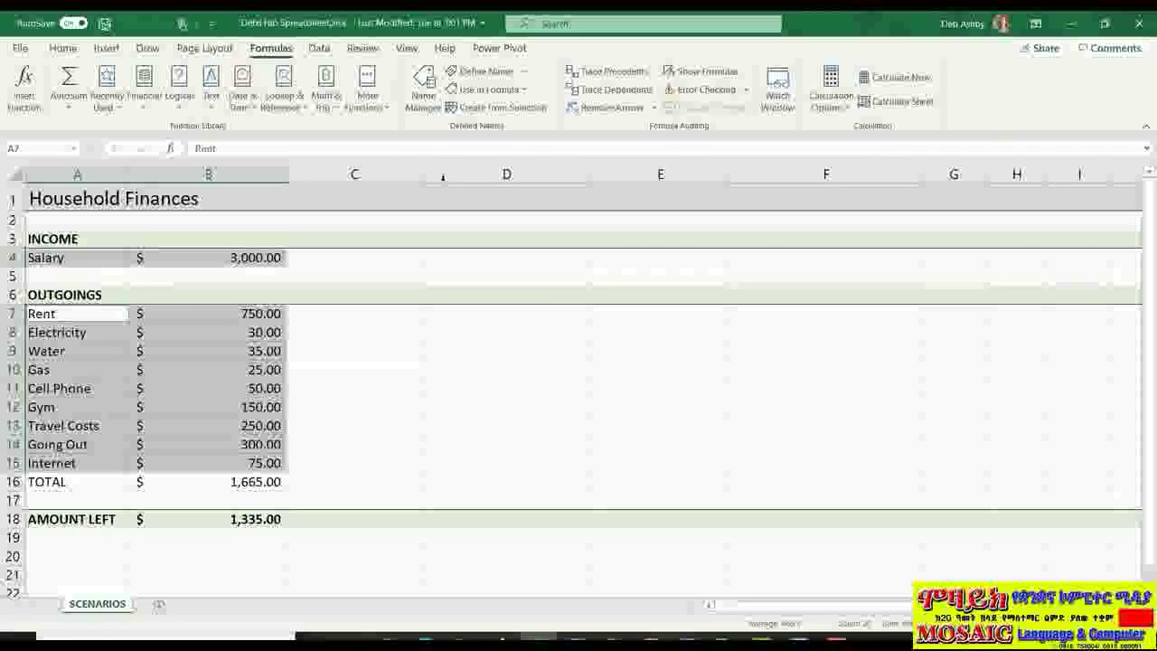
Create names from the left-column labels for the selected salary and outgoing amounts.
left_click(534, 109)
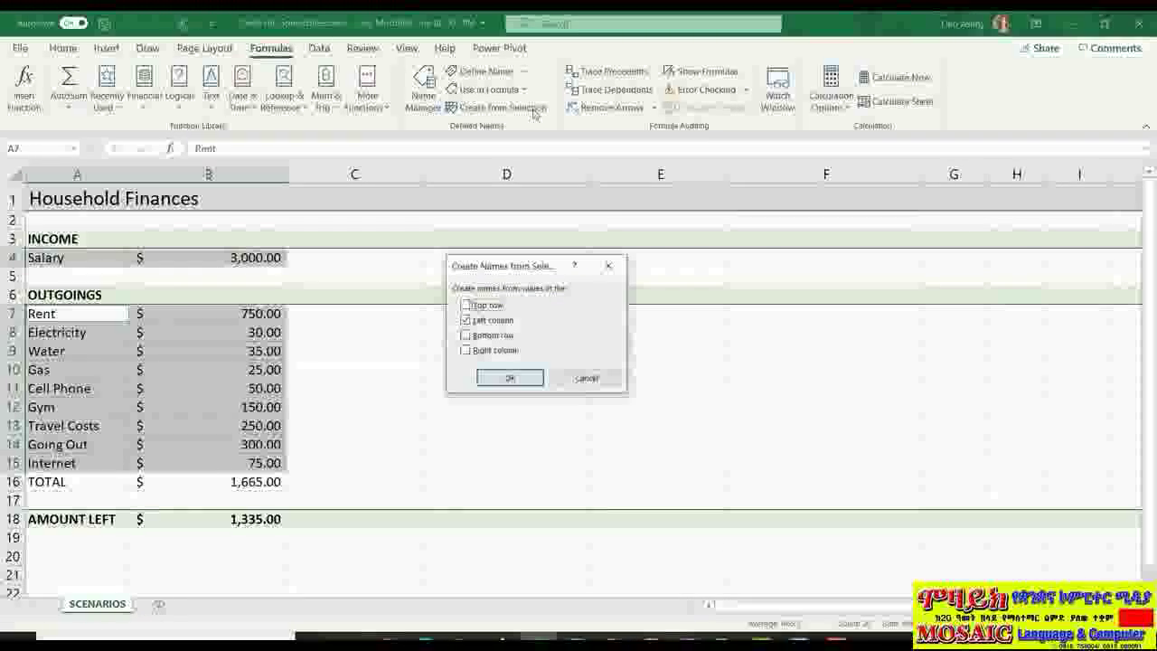
left_click_drag(532, 265, 471, 220)
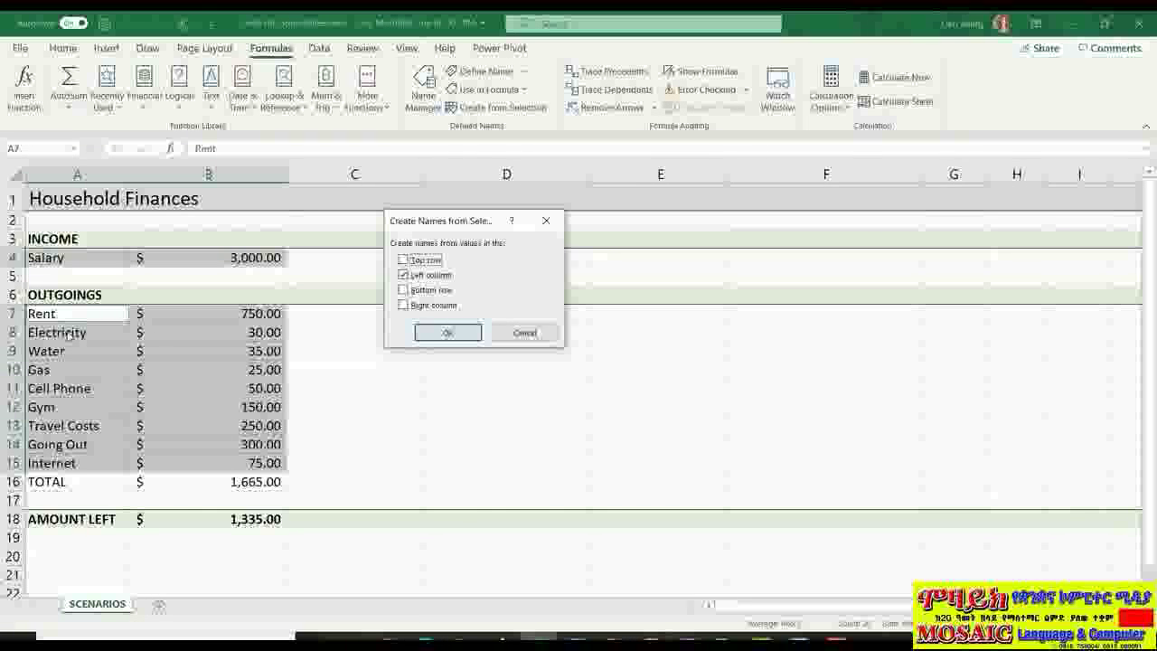
left_click(453, 332)
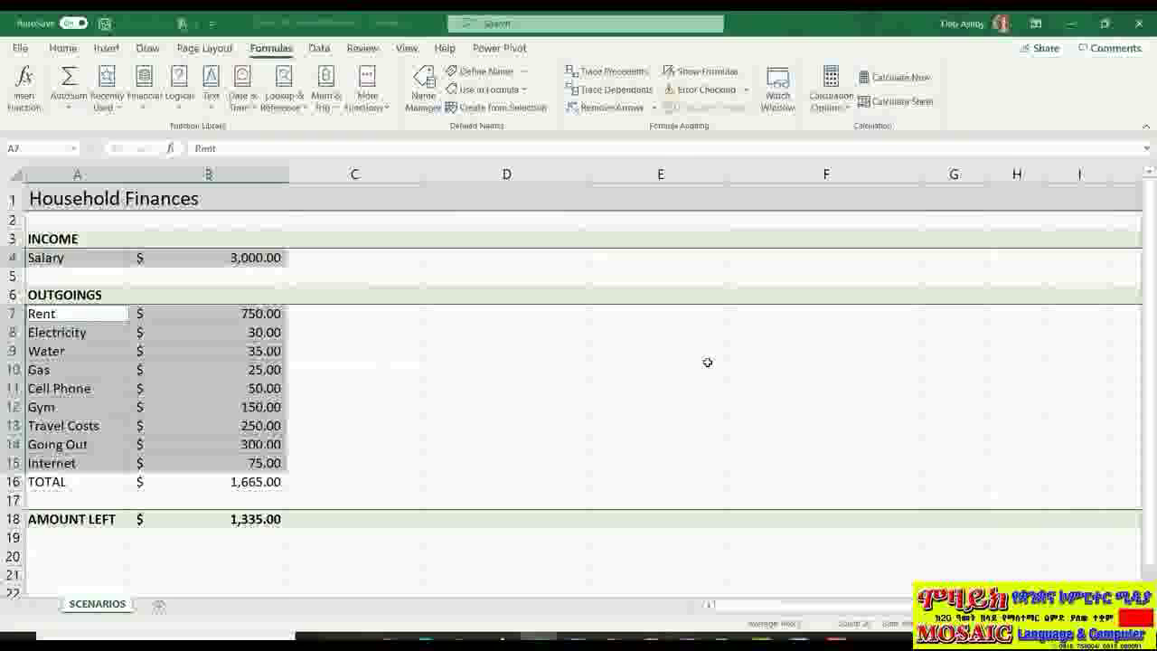
Jump to the Electricity named cell B8 using the Name Box list.
left_click(74, 150)
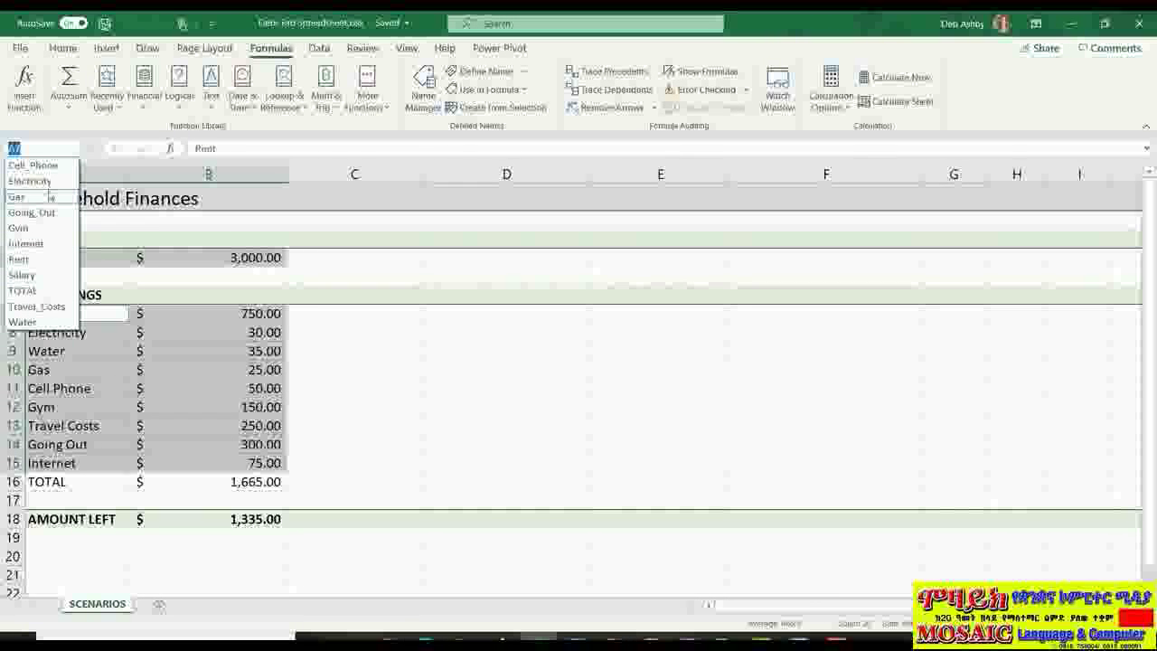
left_click(52, 183)
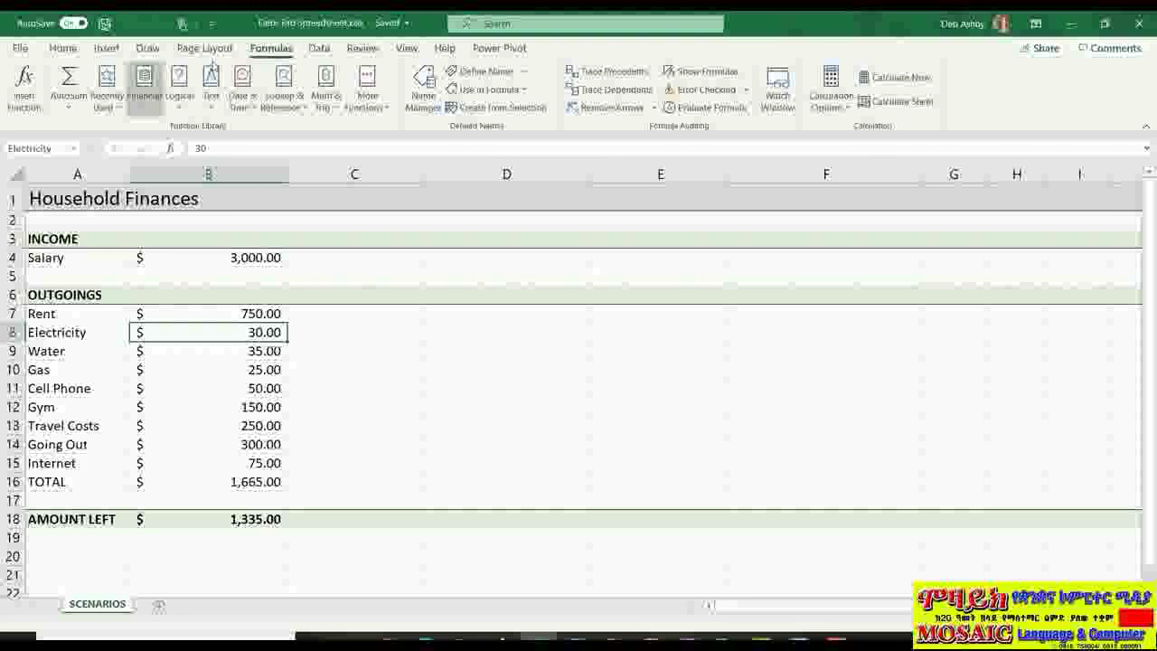
left_click(323, 51)
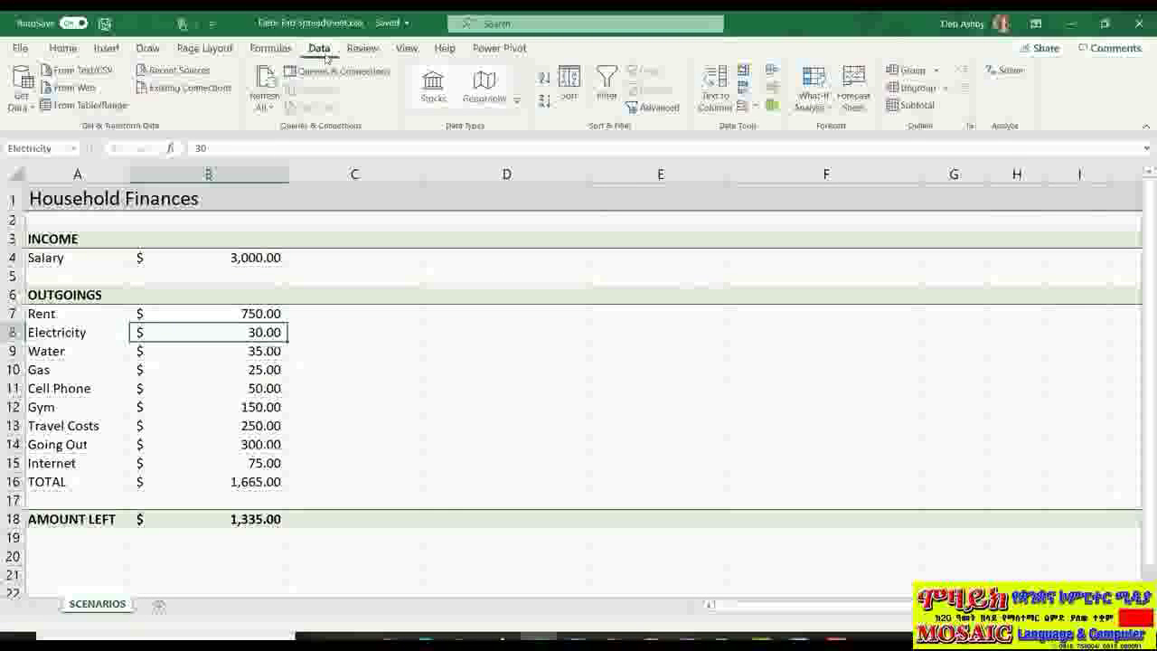
Open Scenario Manager from What-If Analysis and start adding a scenario.
left_click(830, 107)
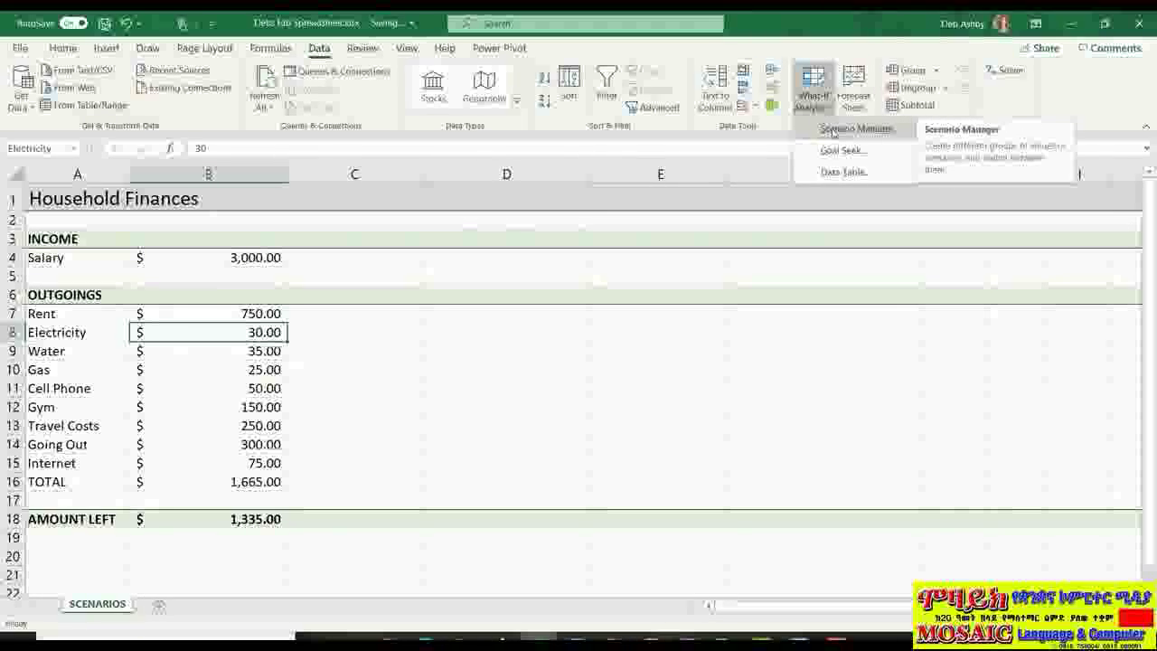
left_click(832, 130)
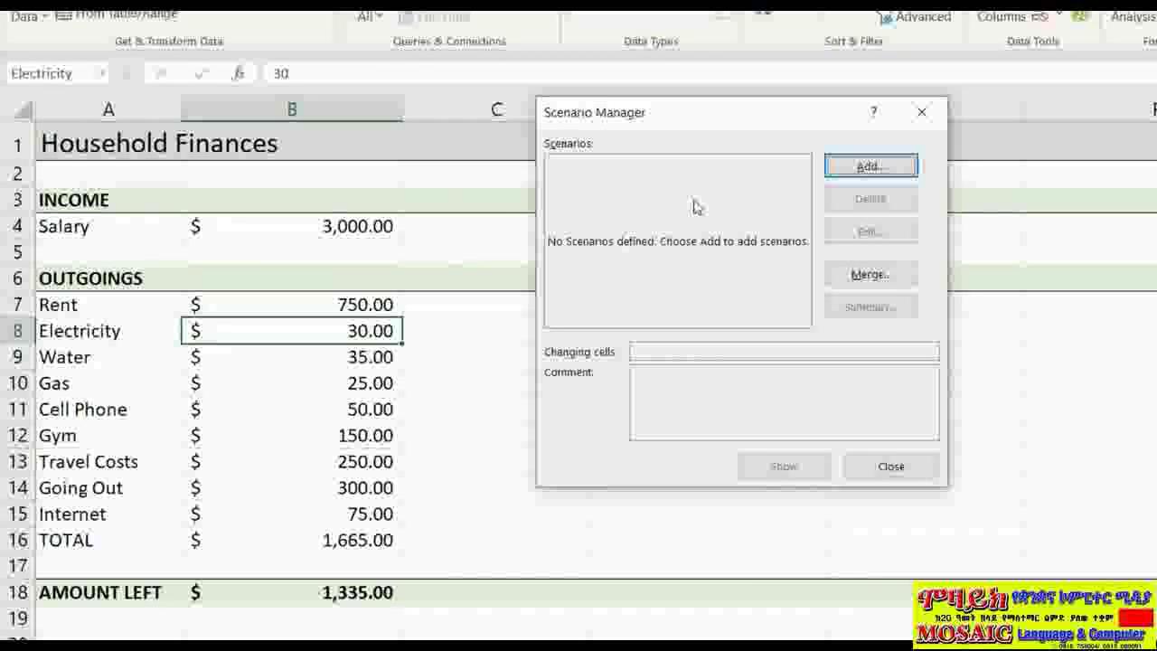
left_click(869, 167)
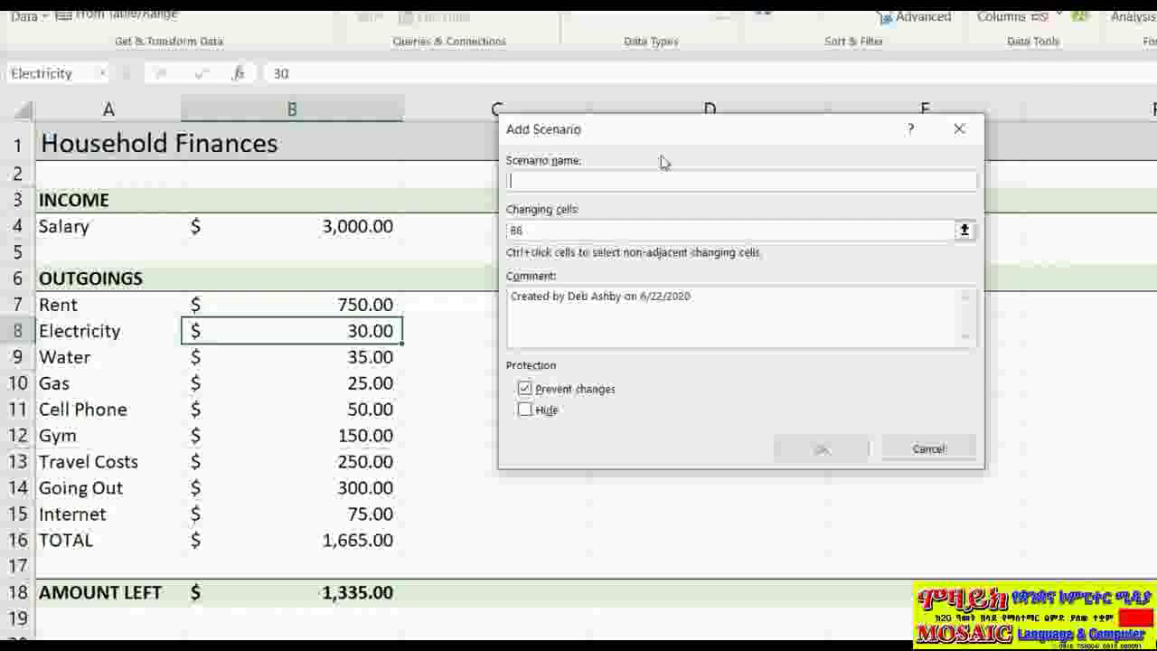
Save an 'Original' scenario with changing cells B4 and B7:B15 at their current values.
type("Original")
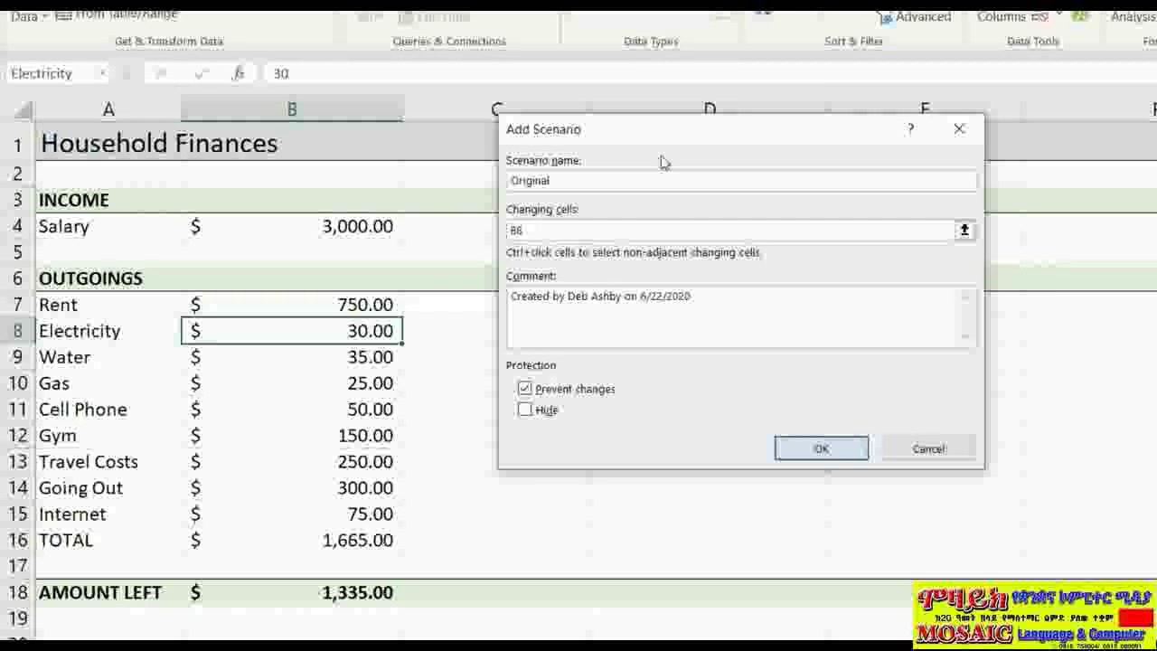
double_click(538, 230)
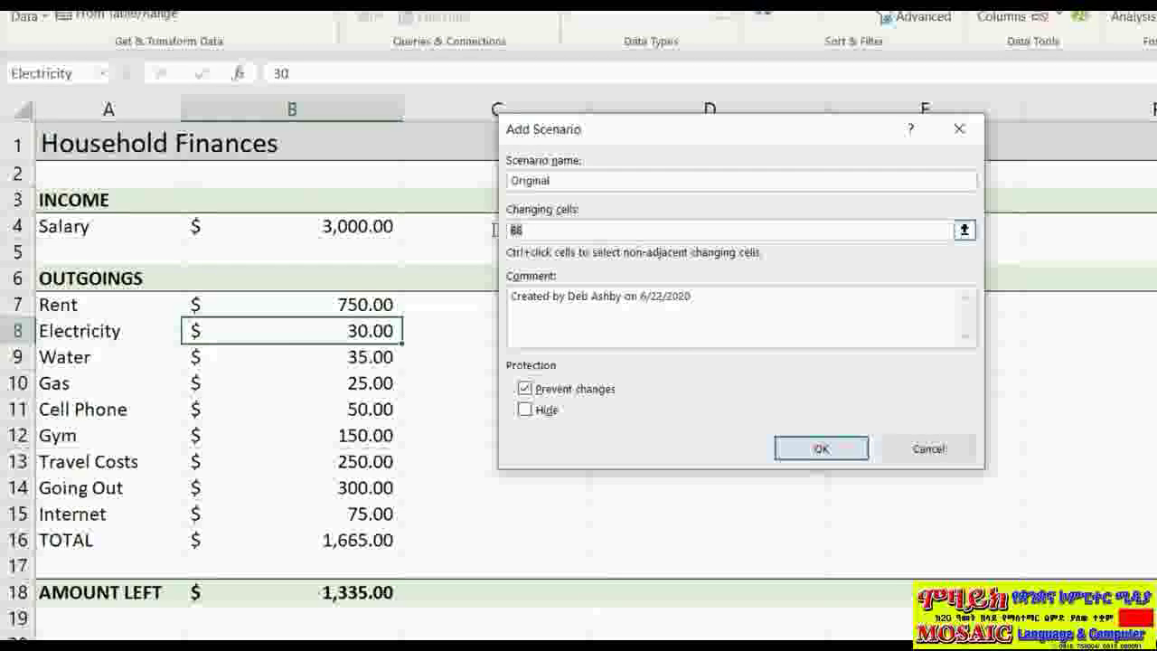
key("BackSpace")
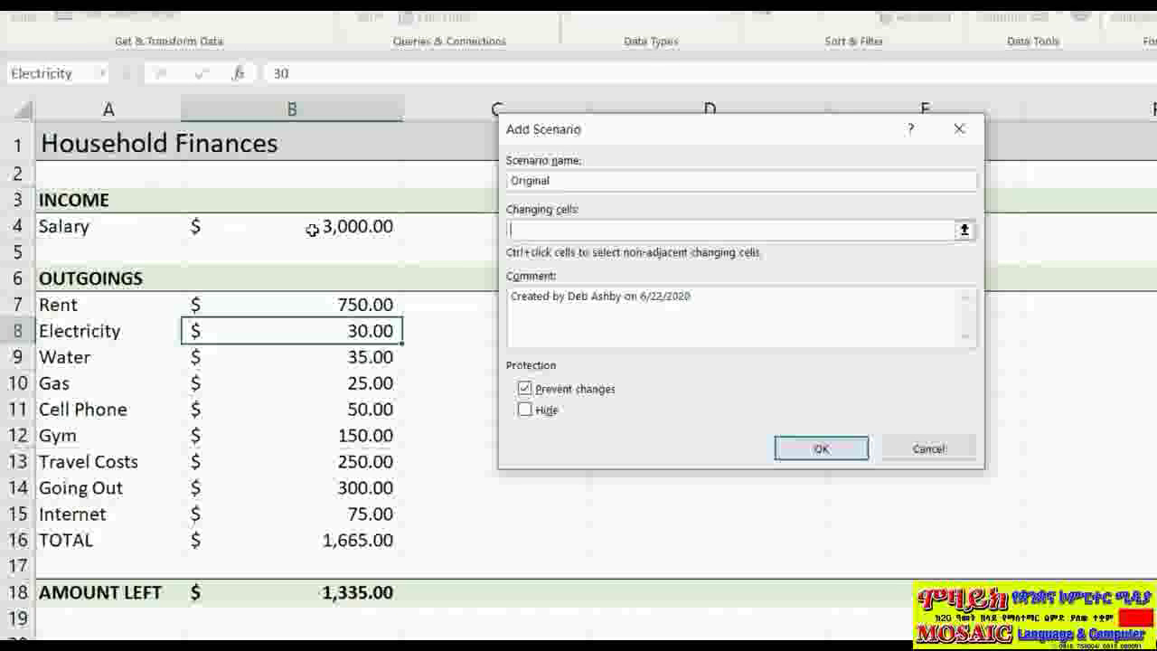
left_click(312, 230)
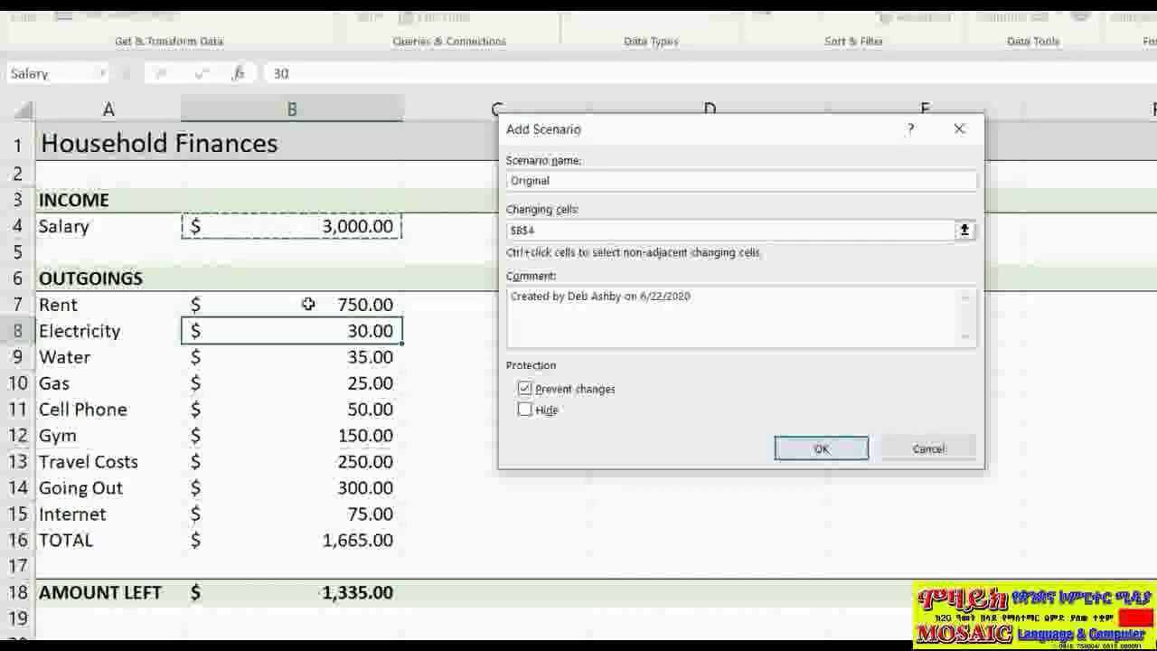
left_click_drag(308, 304, 314, 512)
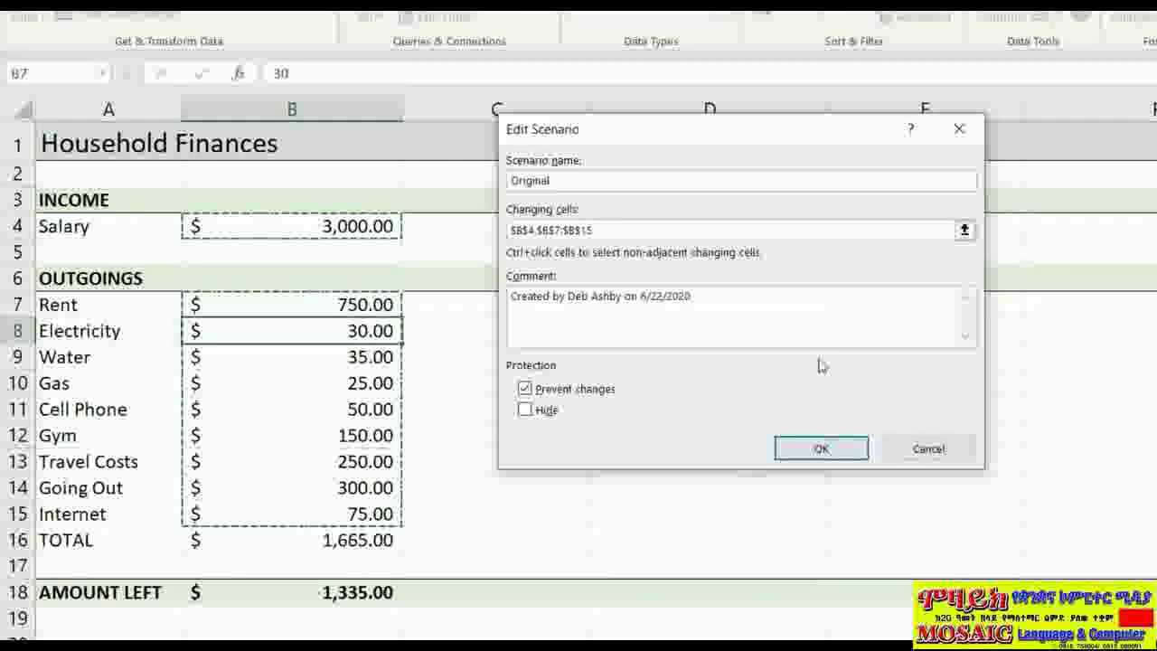
left_click(820, 449)
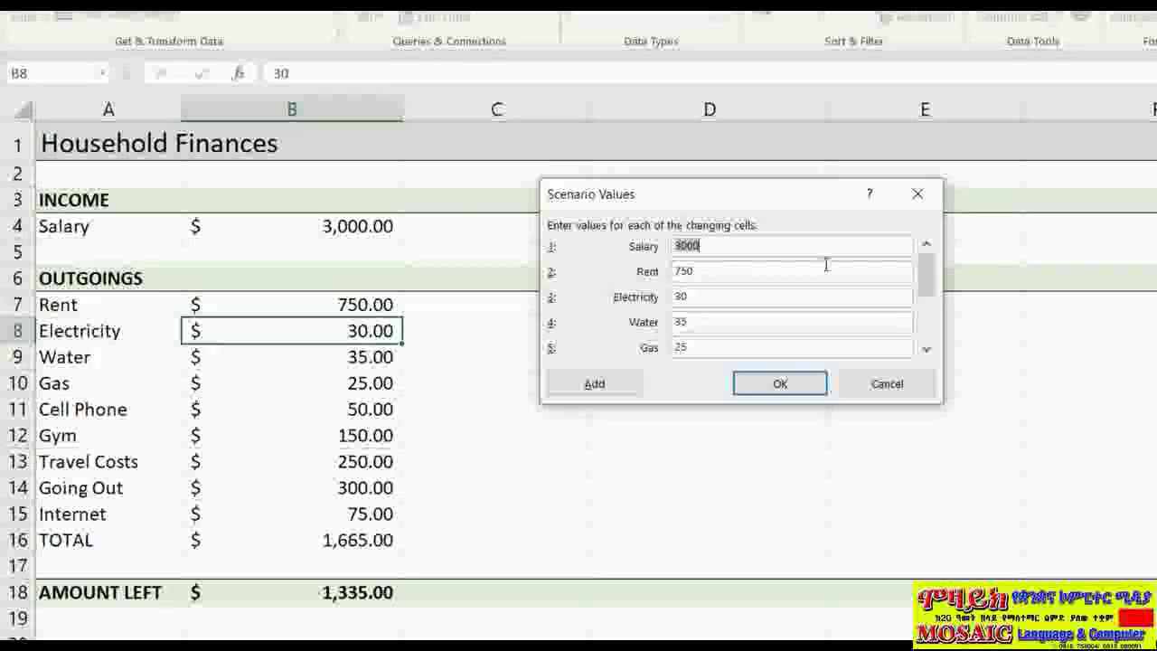
left_click(779, 383)
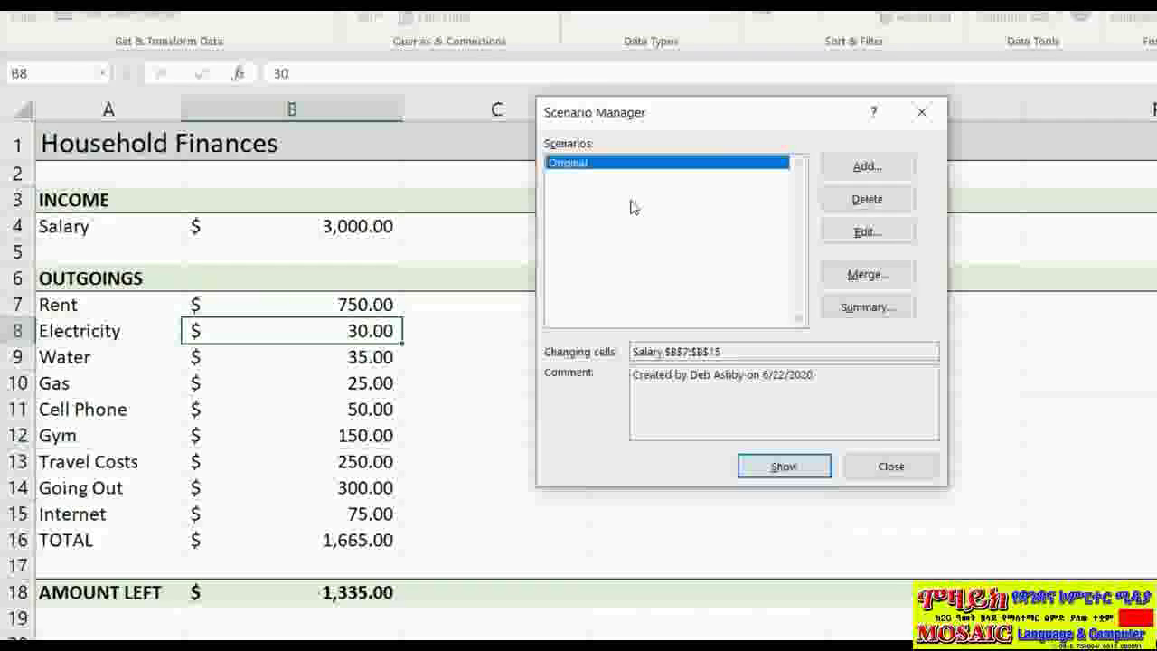
Add a 'Promotion' scenario with Salary 3500 and Going_Out 350.
left_click(877, 165)
type("Pr")
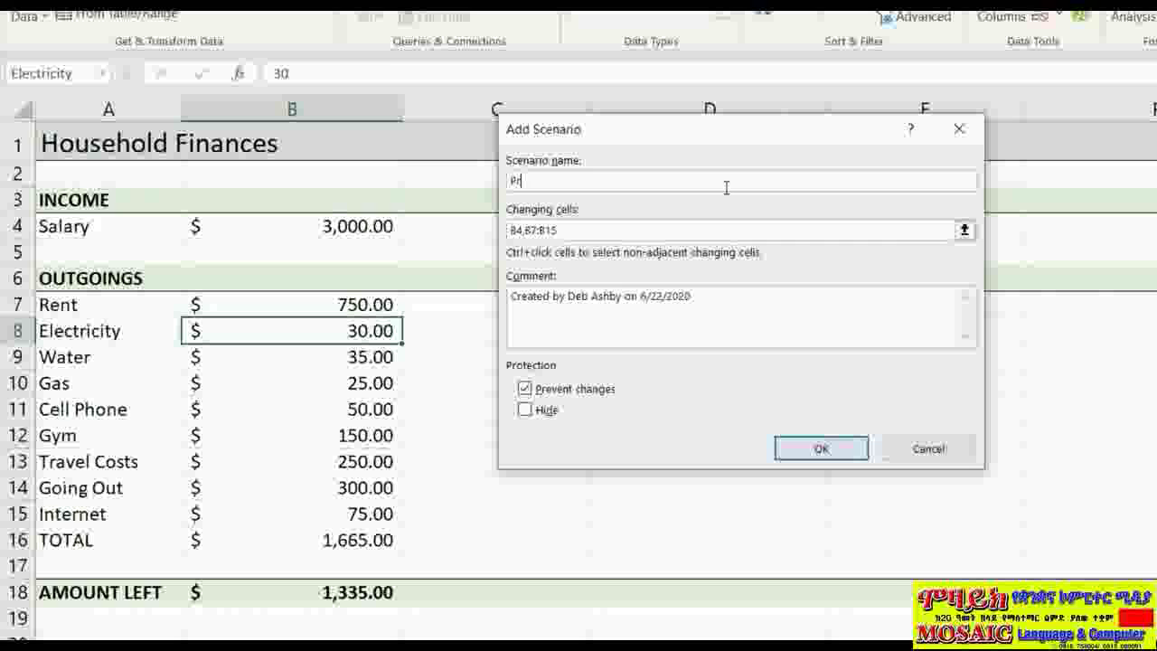
type("omotion")
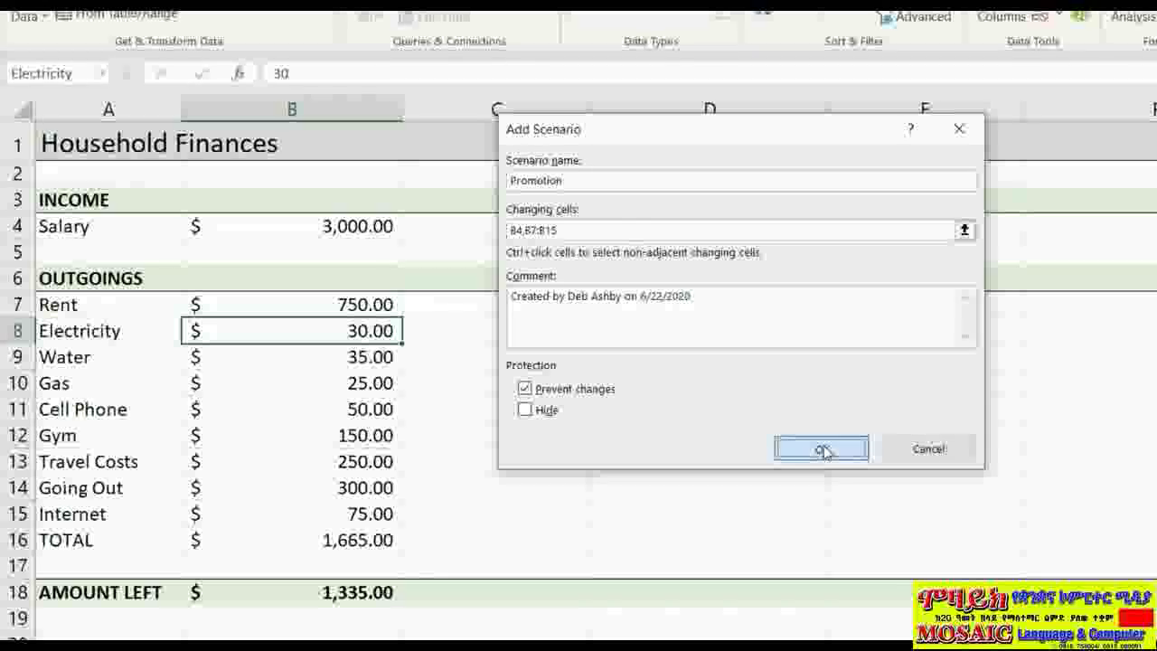
left_click(823, 451)
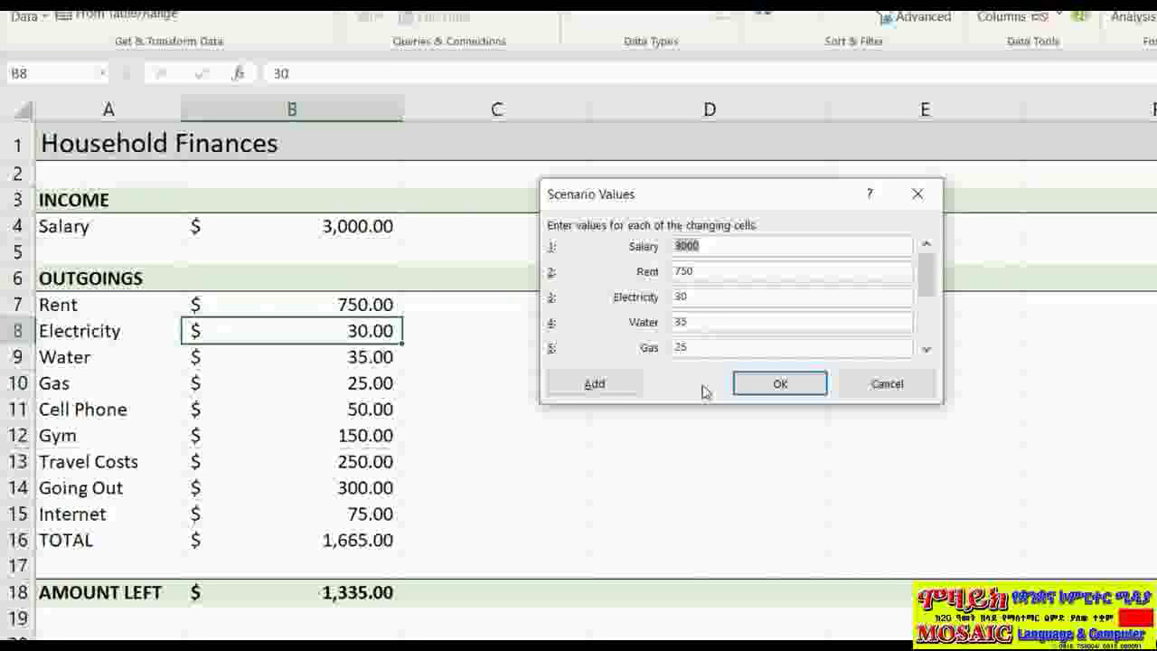
left_click(719, 246)
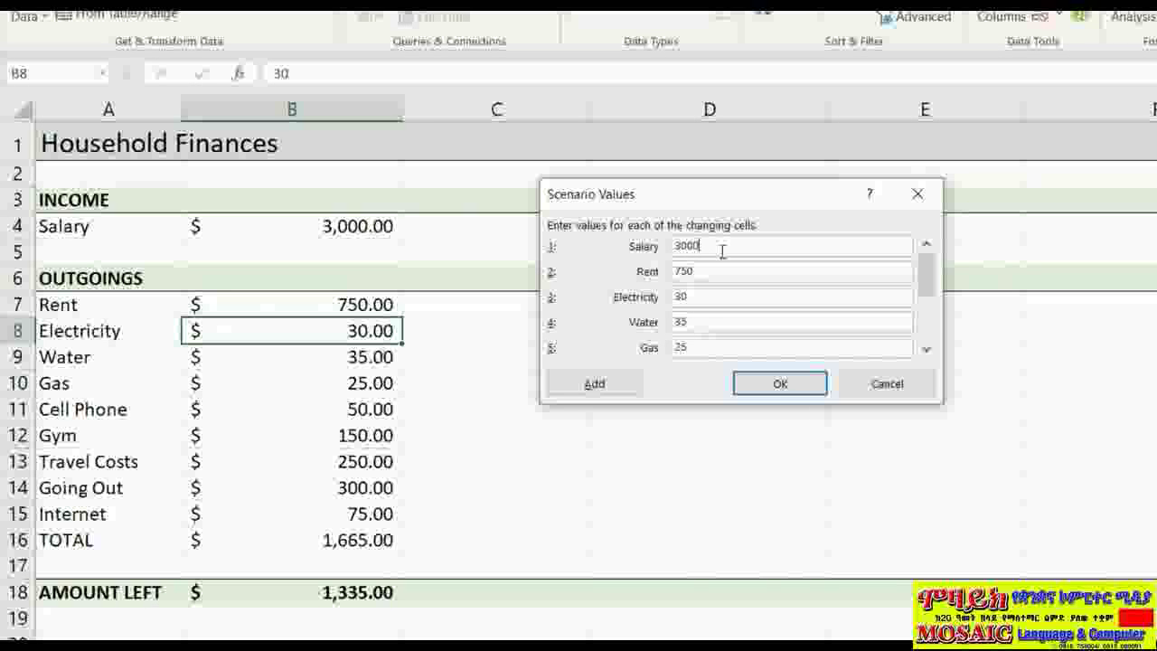
double_click(714, 246)
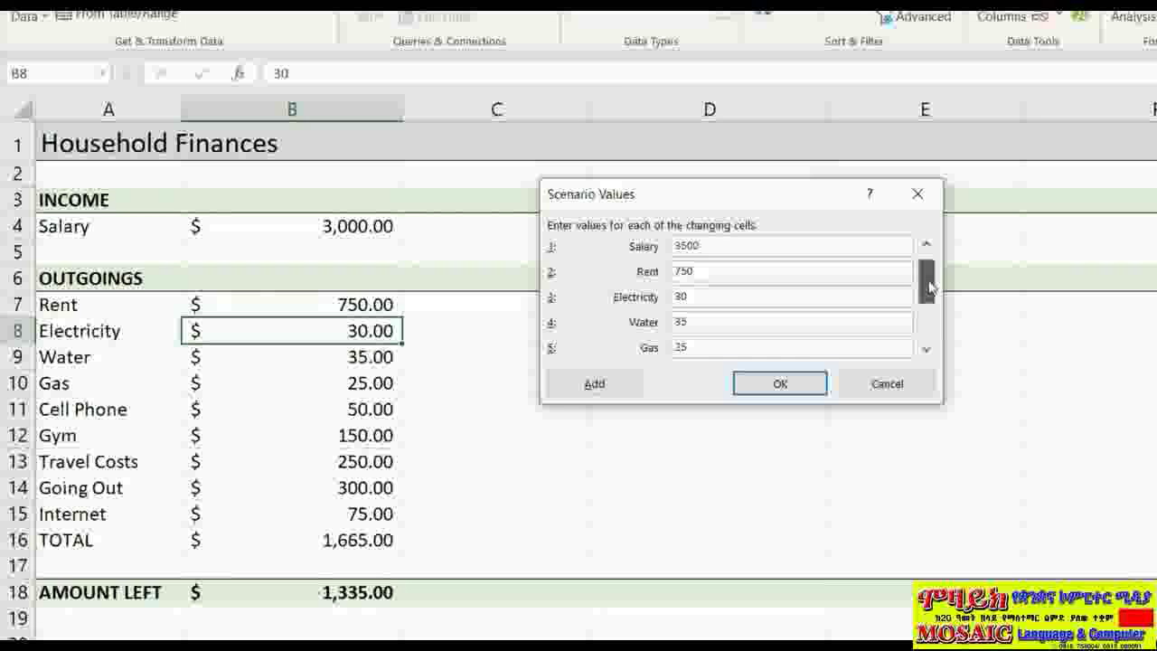
left_click(925, 350)
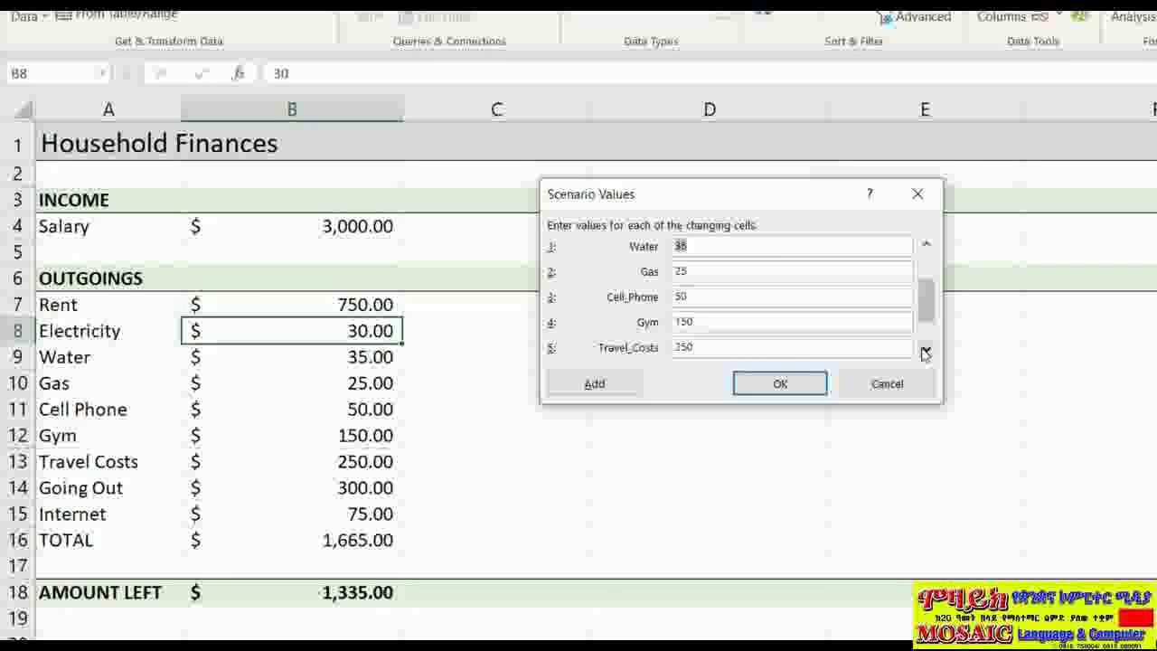
left_click(926, 351)
left_click(926, 351)
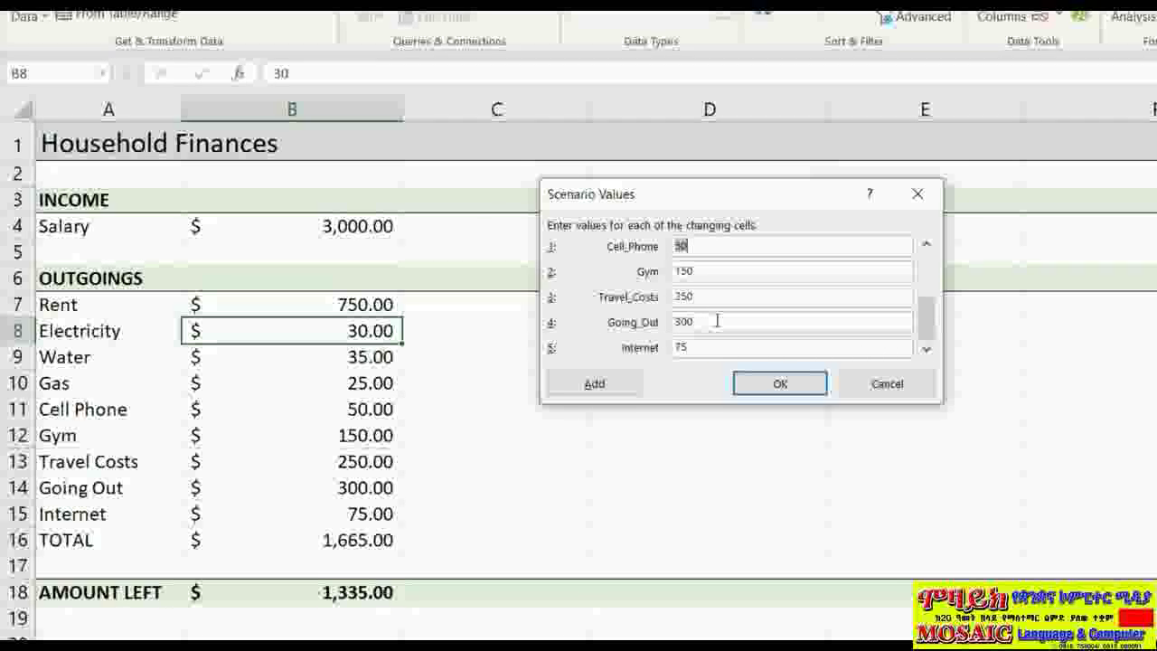
left_click(679, 317)
type("350")
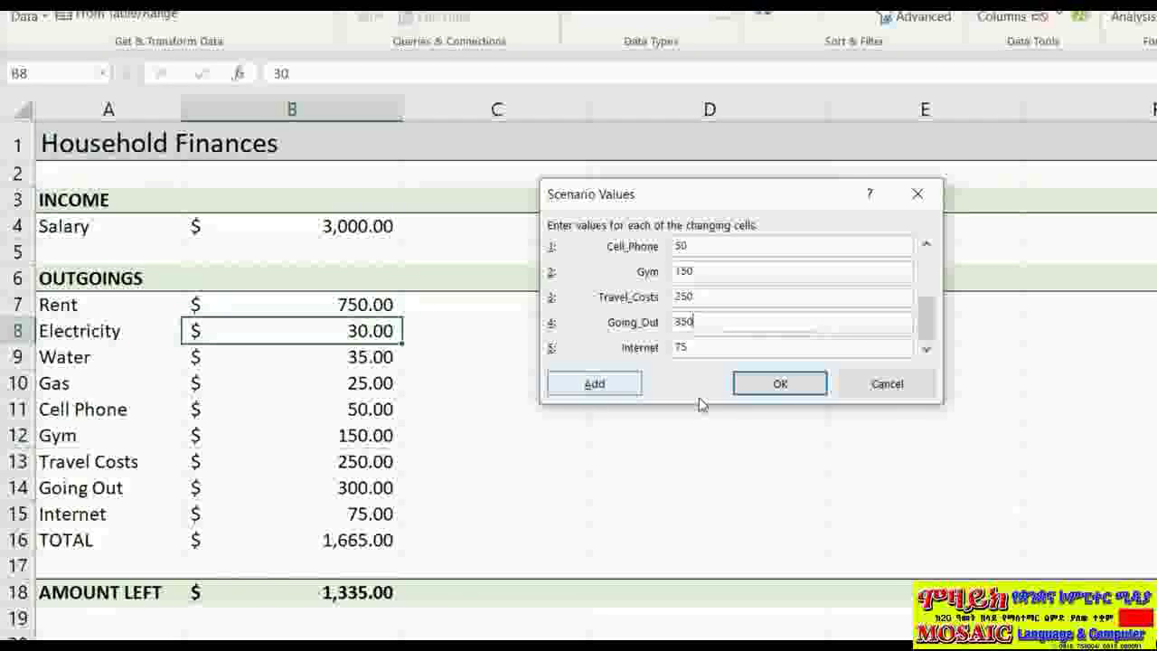
left_click(788, 385)
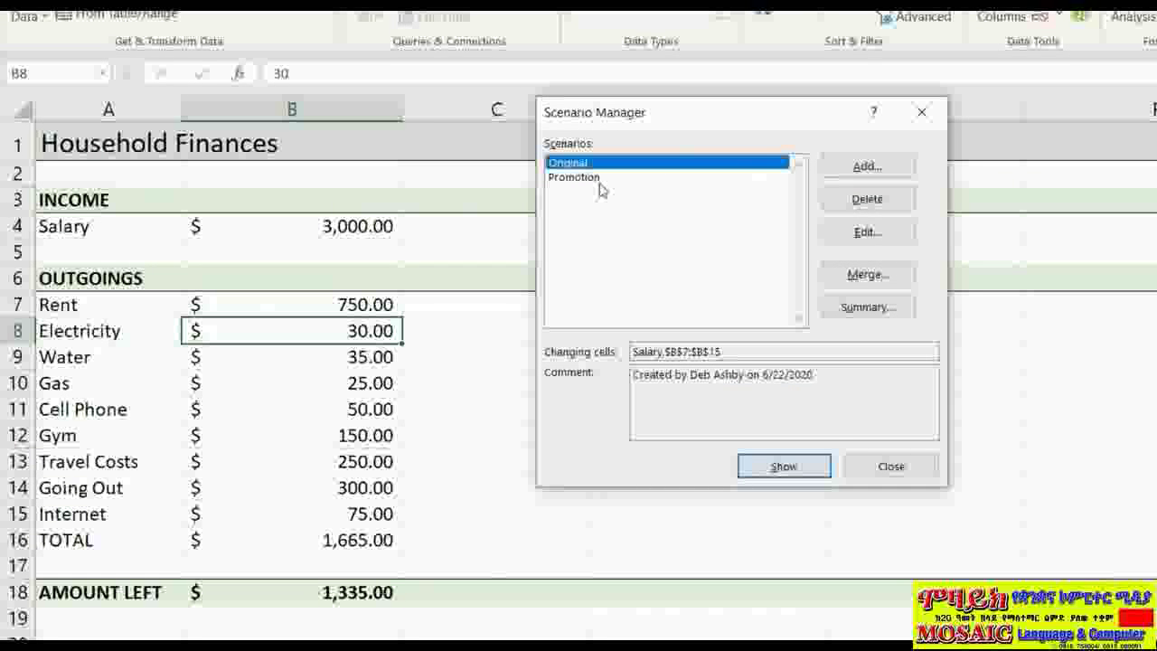
Add a 'New Job' scenario: Salary 4000, Gym 220, Travel_Costs 350, Going_Out 350.
left_click(878, 165)
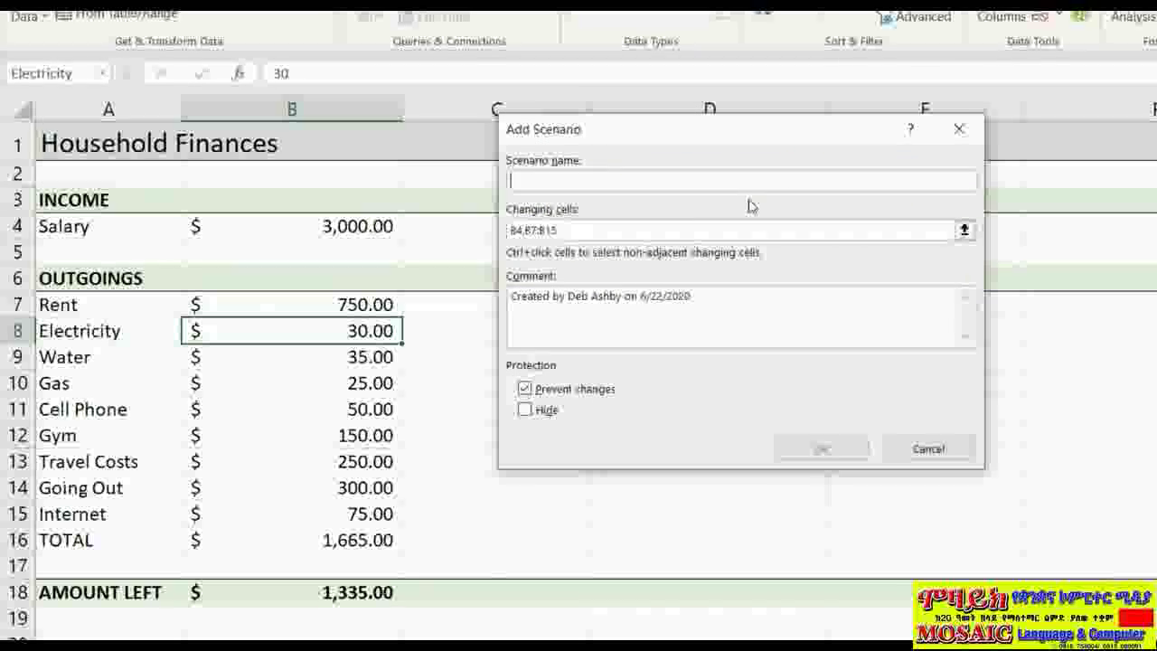
type("New J")
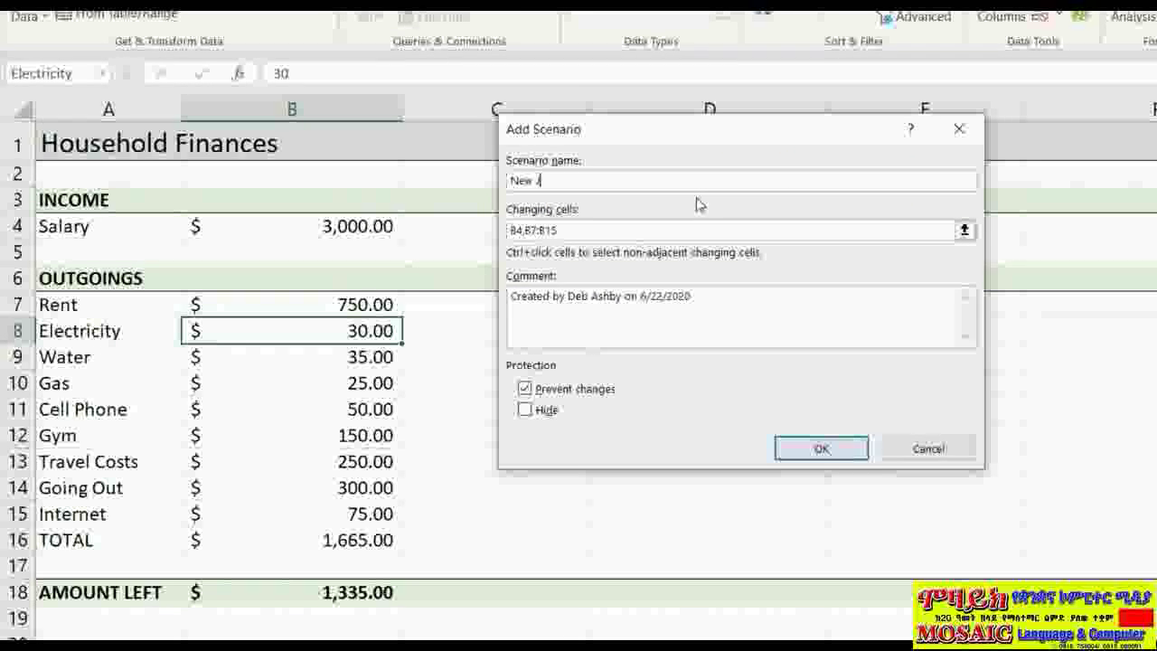
type("ob")
left_click(821, 448)
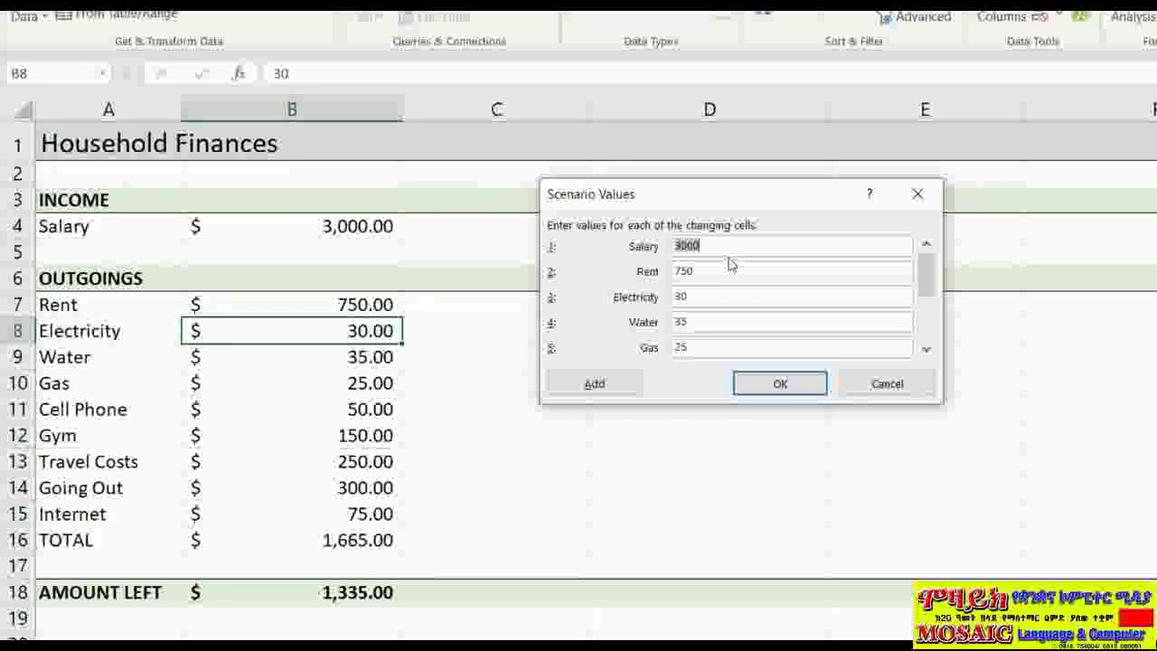
type("4000")
left_click(926, 349)
left_click(926, 349)
left_click(927, 349)
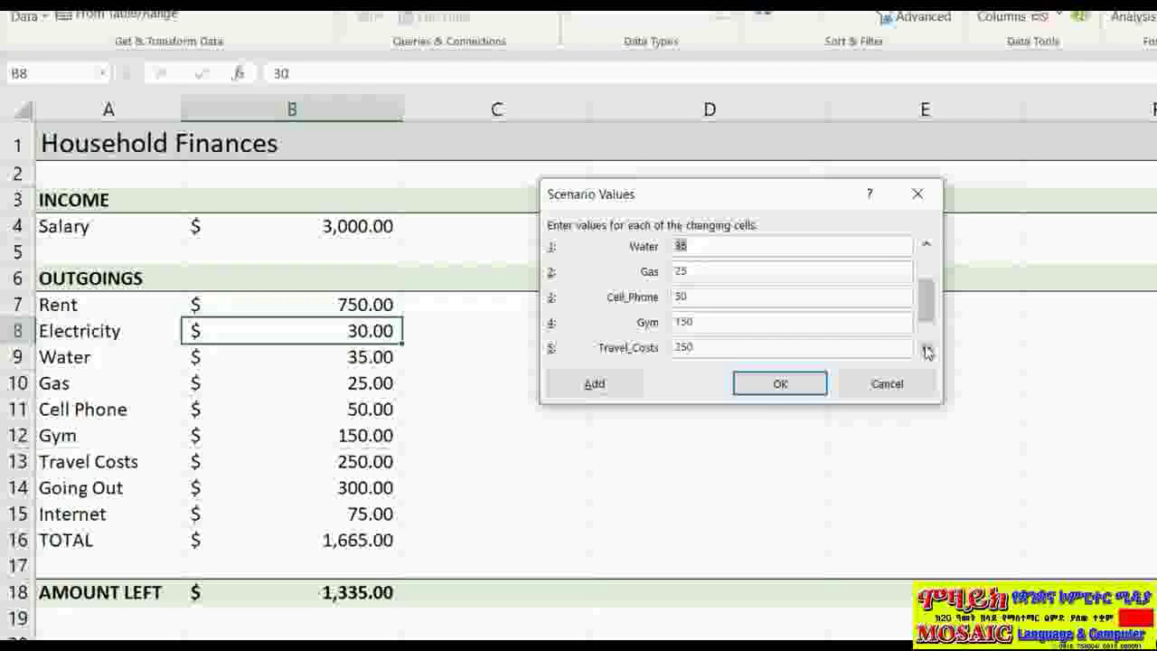
left_click(927, 348)
type("350")
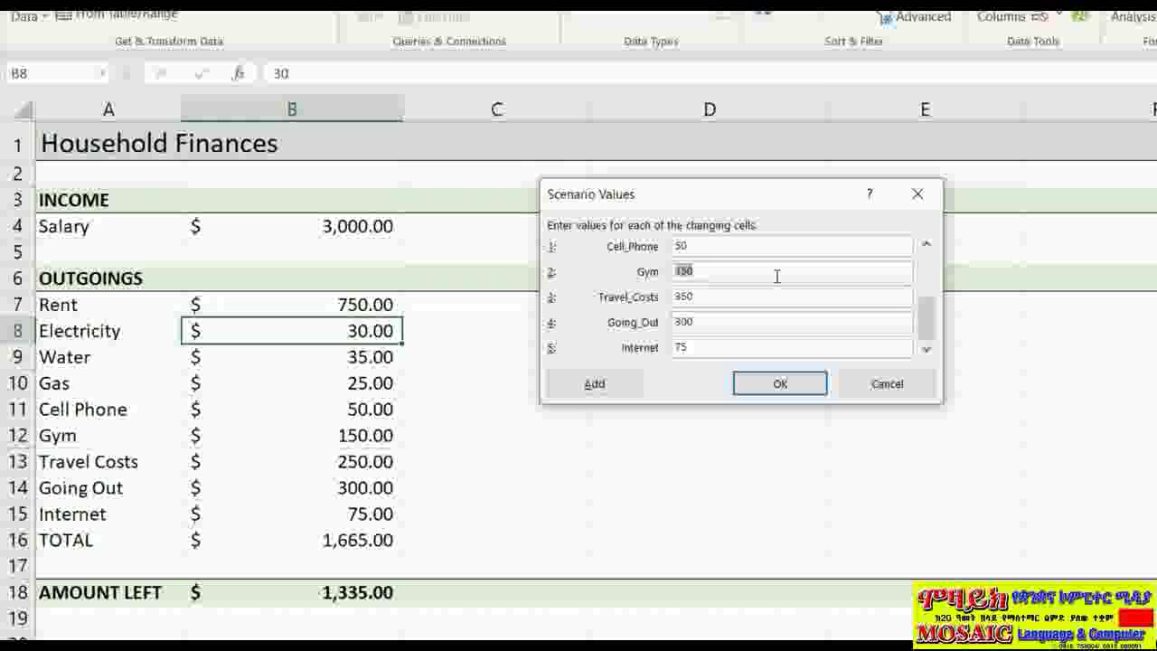
type("220")
double_click(699, 320)
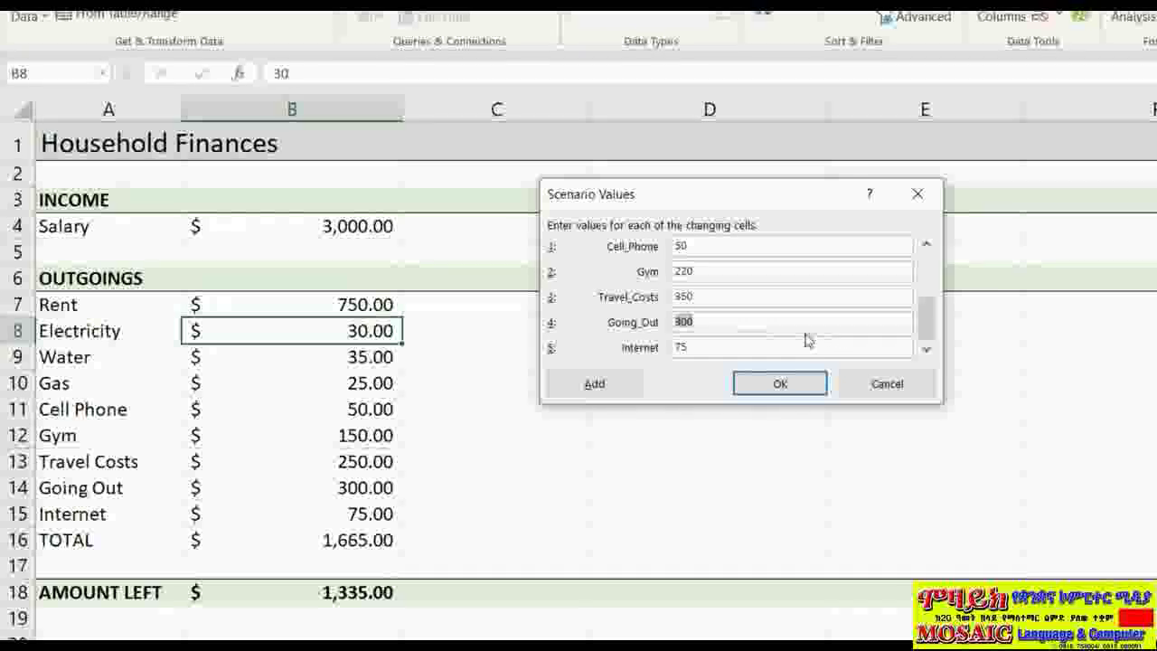
type("350")
left_click(780, 384)
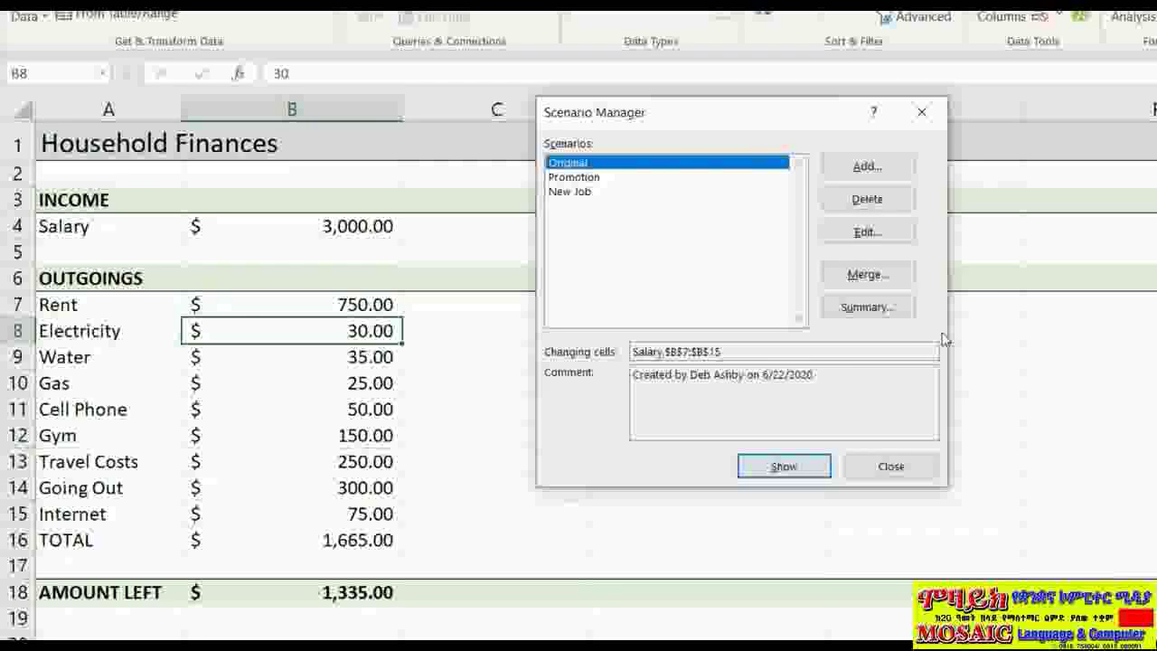
left_click(595, 178)
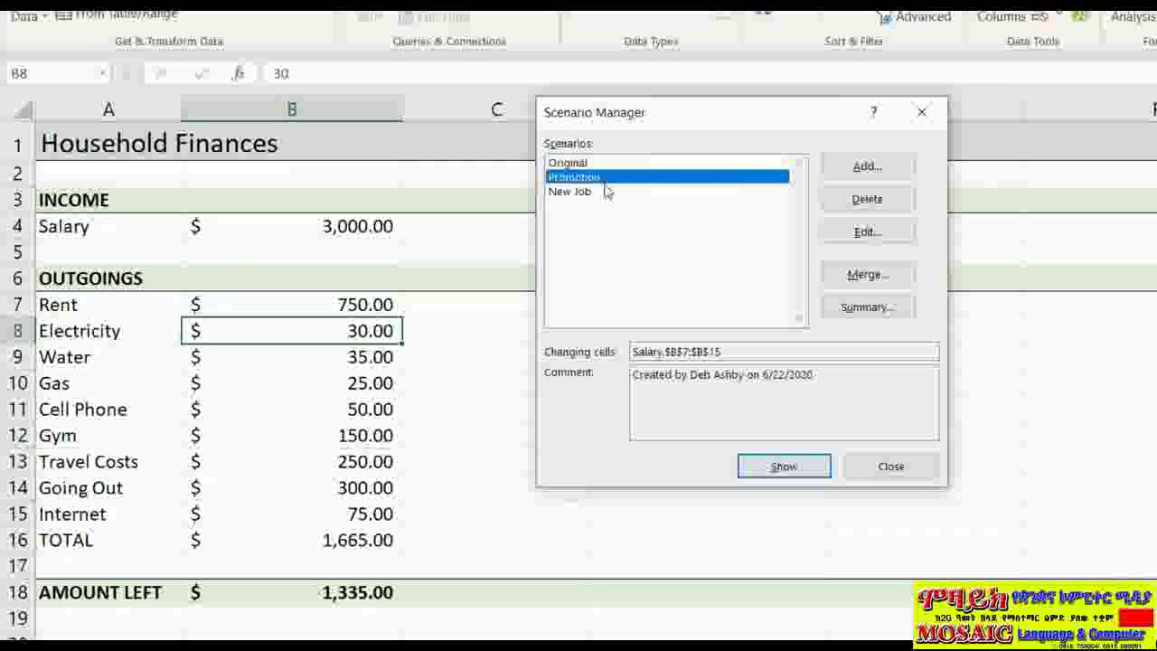
left_click(799, 472)
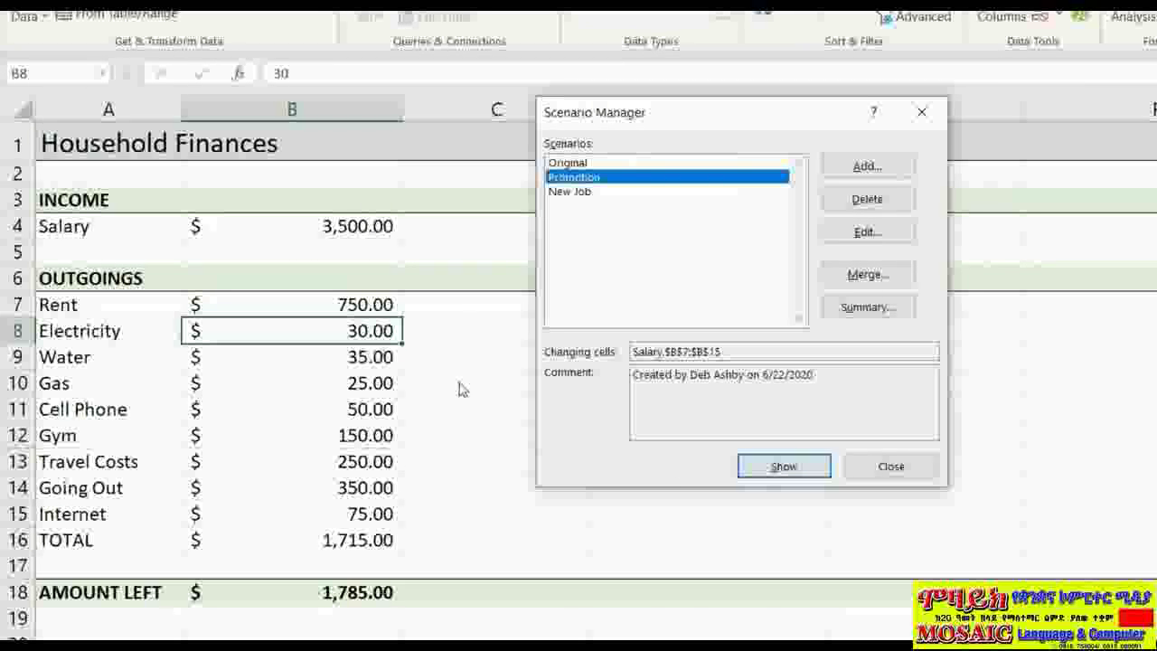
left_click(583, 193)
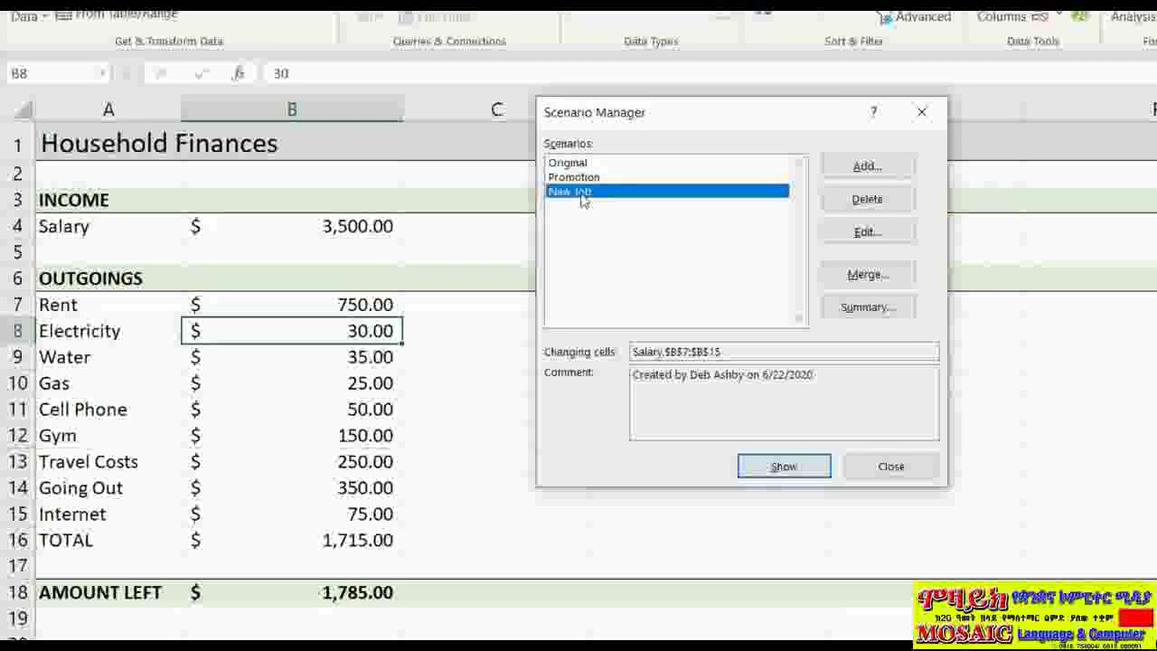
left_click(797, 469)
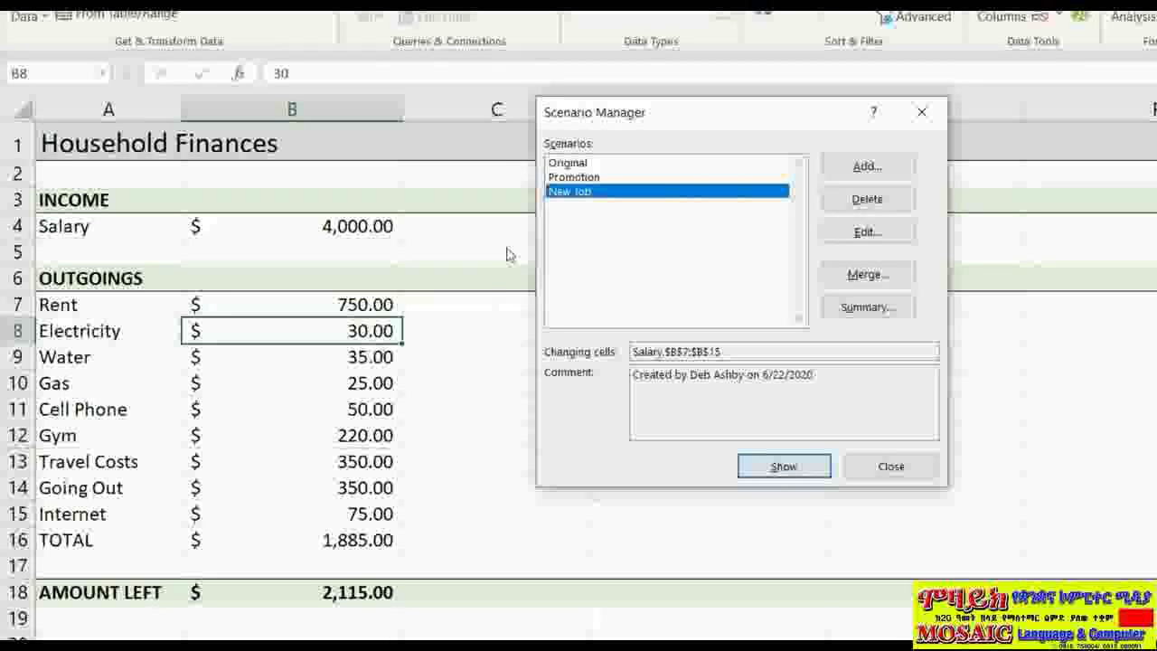
left_click(558, 164)
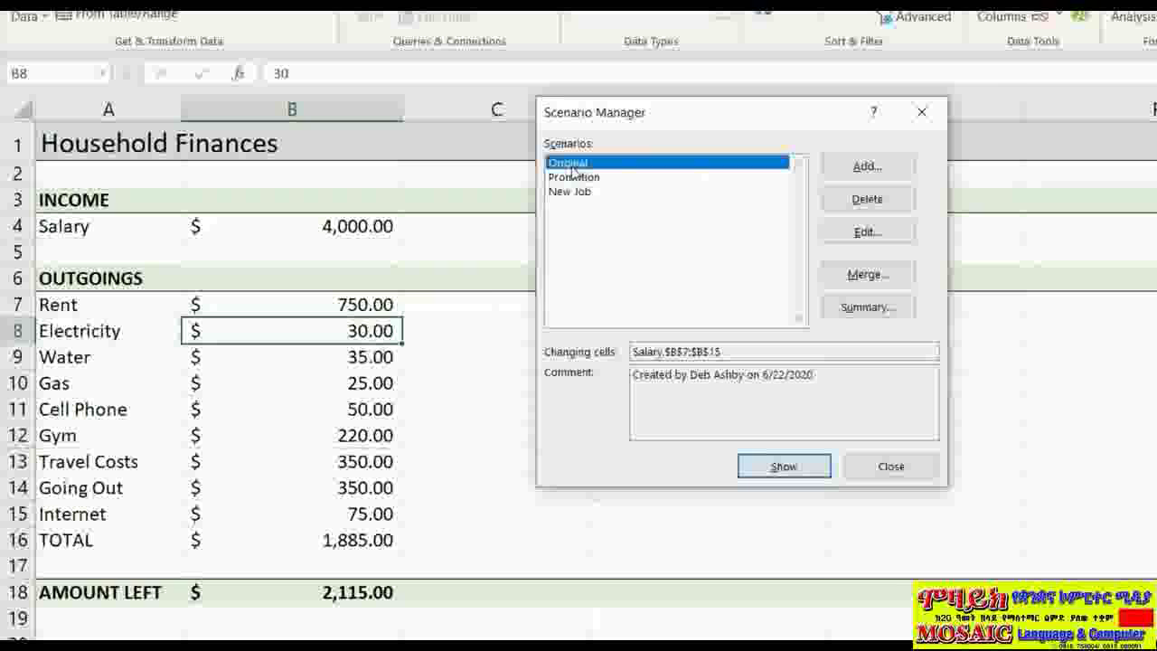
left_click(783, 467)
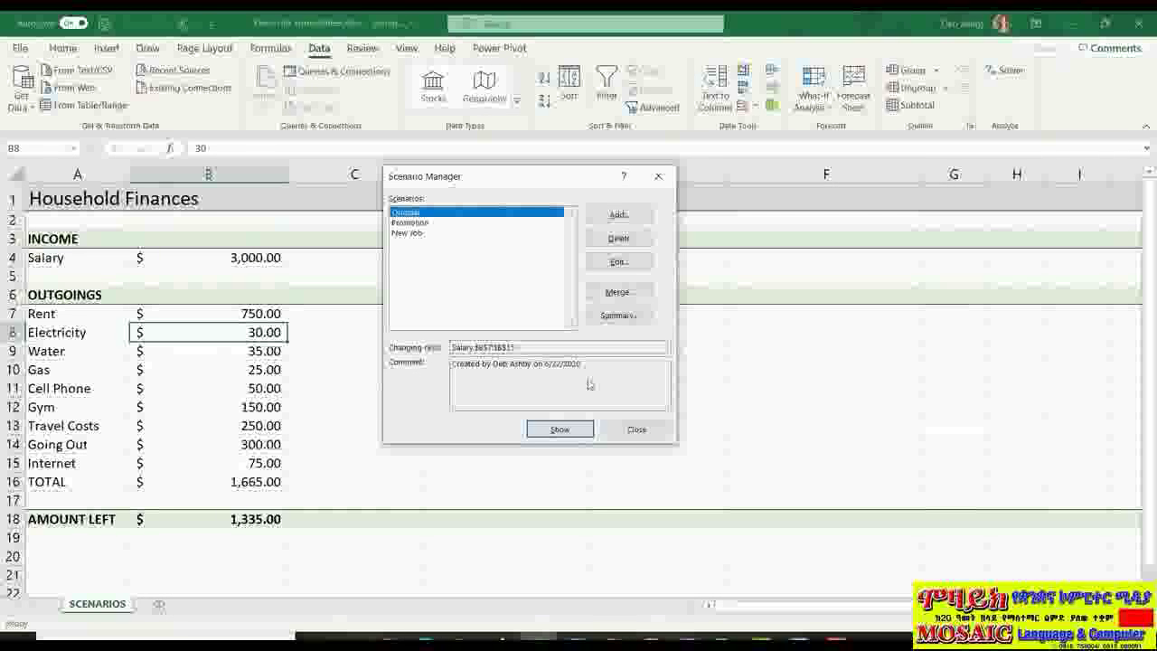
Generate a Scenario Summary report with B18 (amount left) as the result cell.
left_click(616, 316)
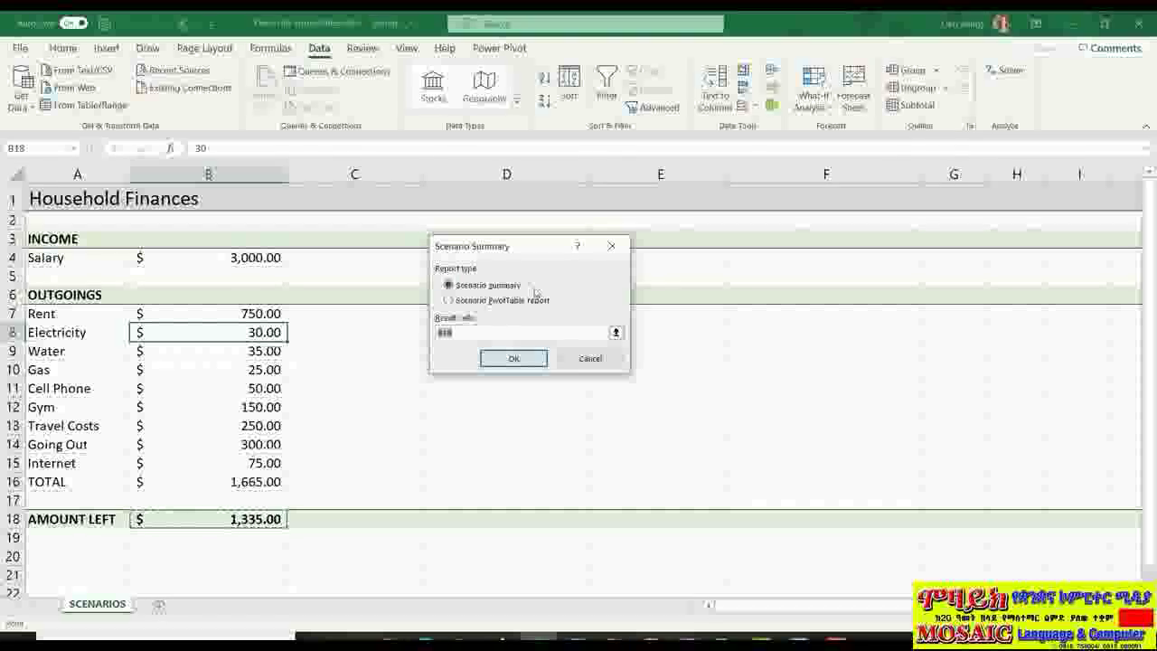
left_click(514, 359)
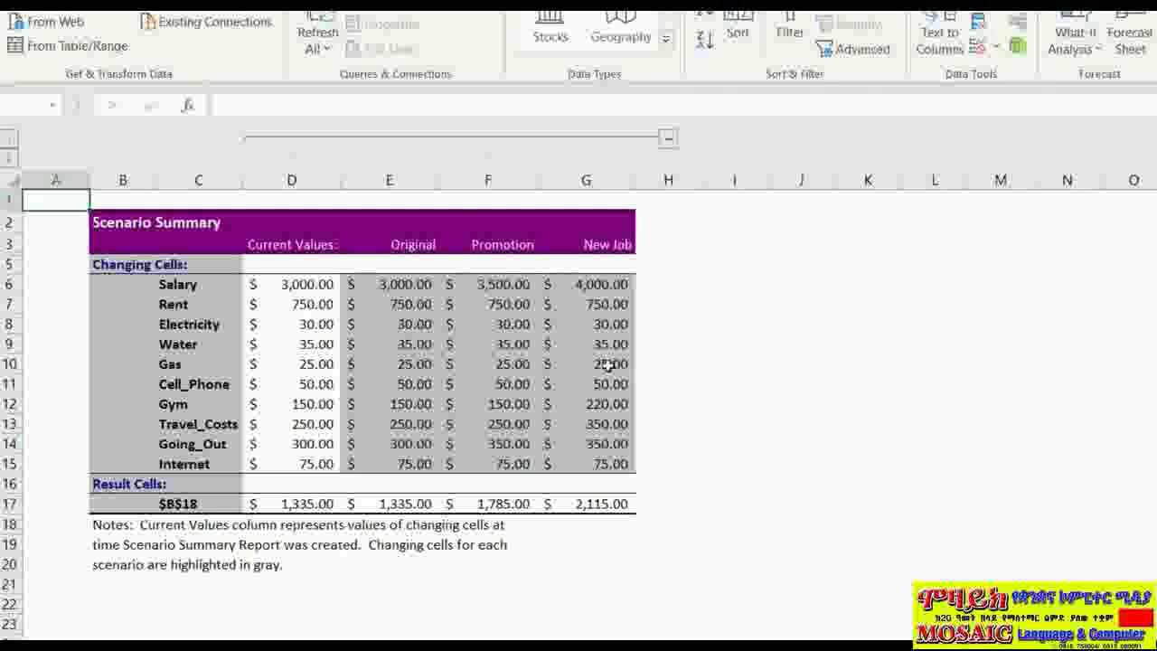
left_click_drag(307, 508, 601, 505)
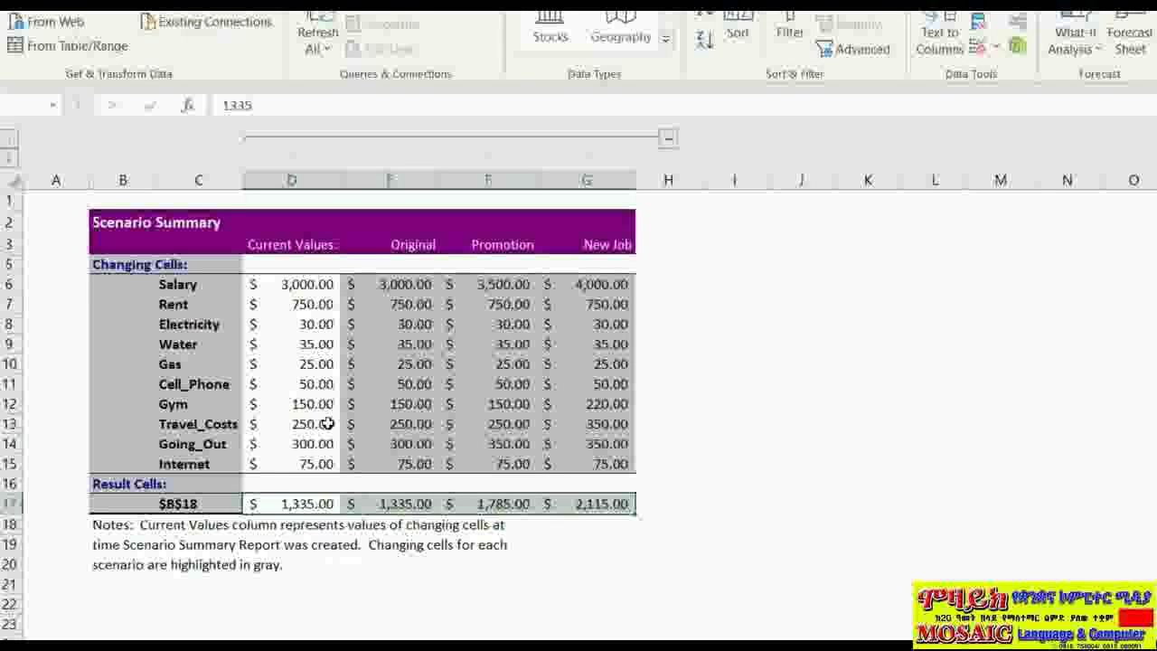
left_click(174, 505)
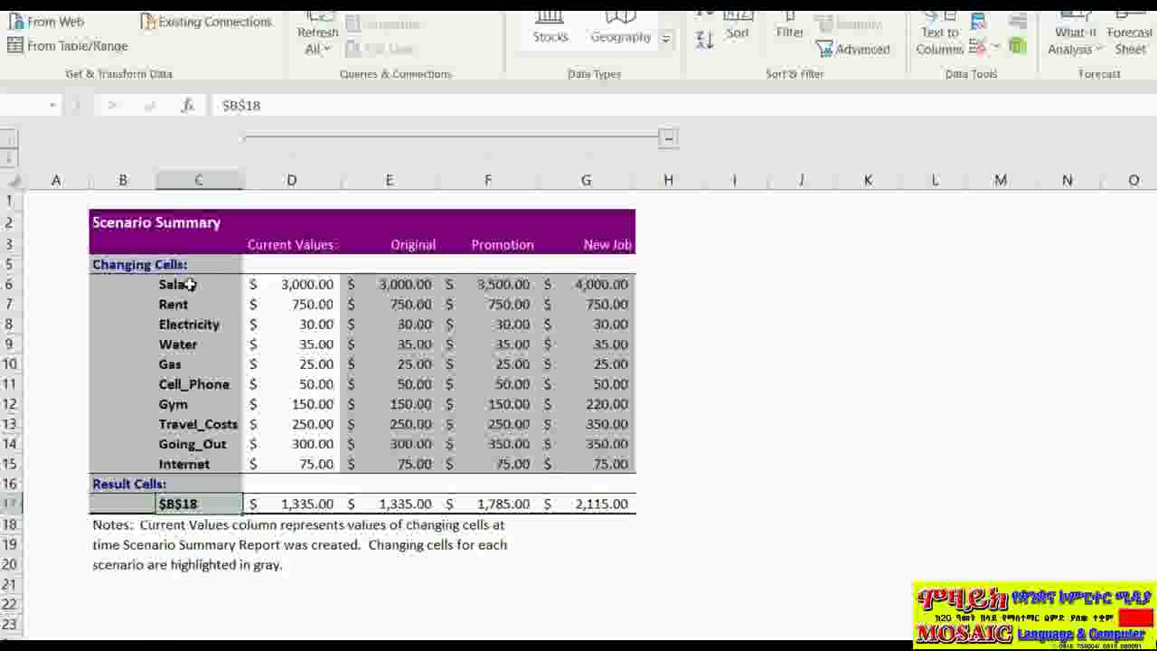
left_click_drag(190, 284, 207, 464)
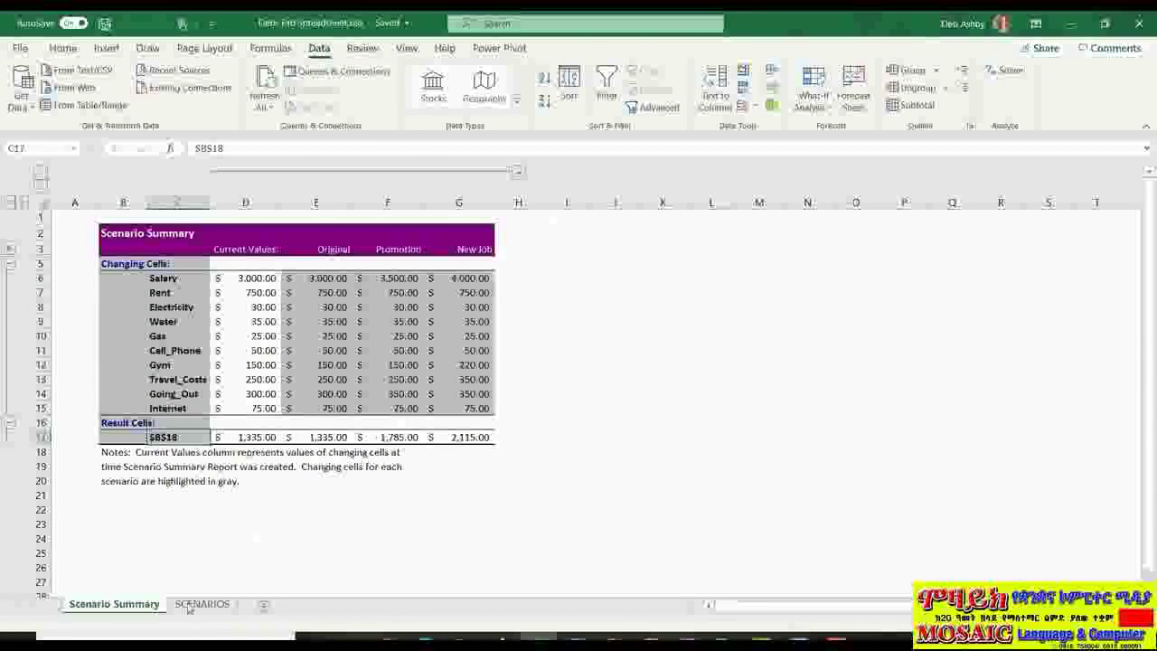
left_click(203, 604)
left_click(86, 520)
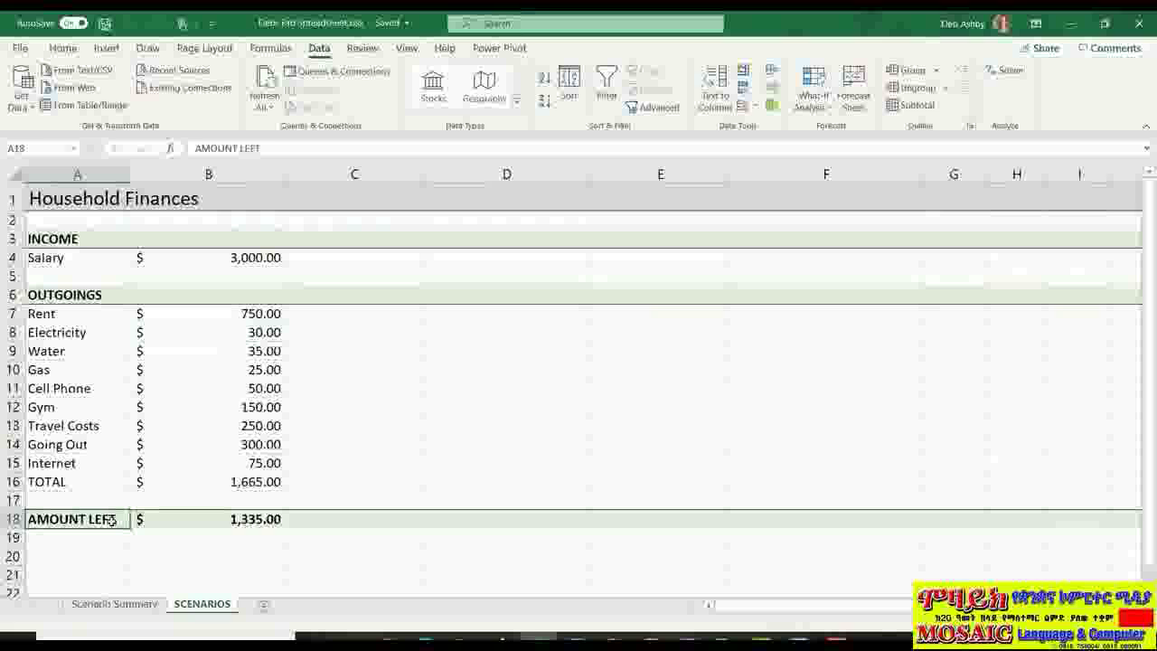
left_click(214, 519)
left_click_drag(214, 518, 86, 519)
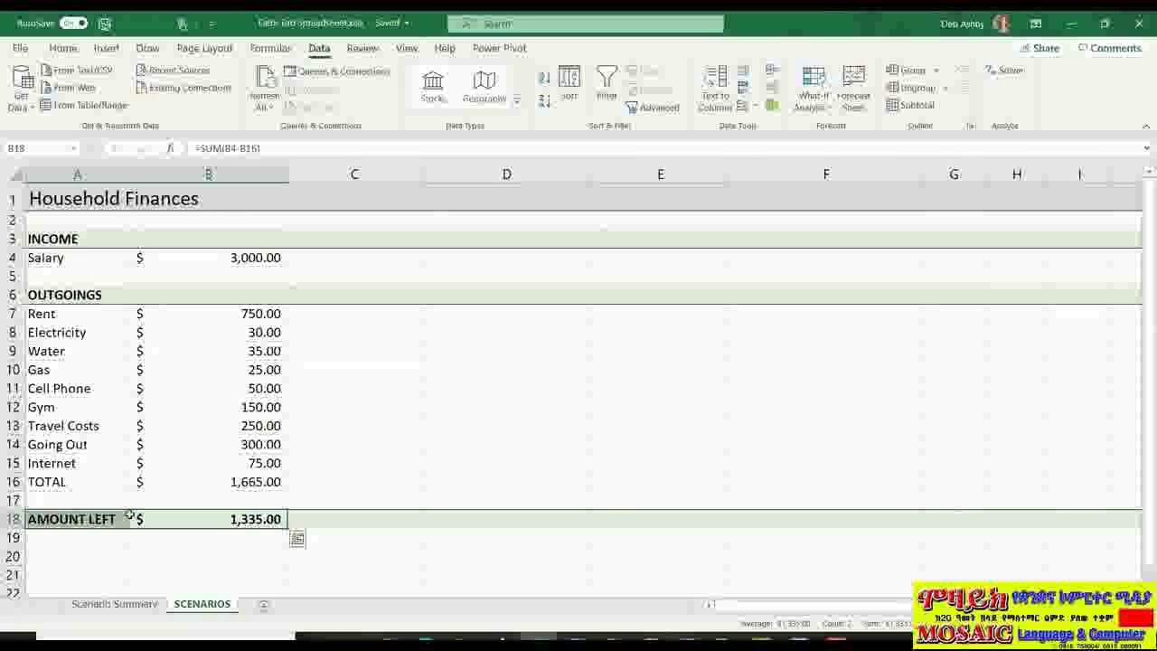
left_click(115, 603)
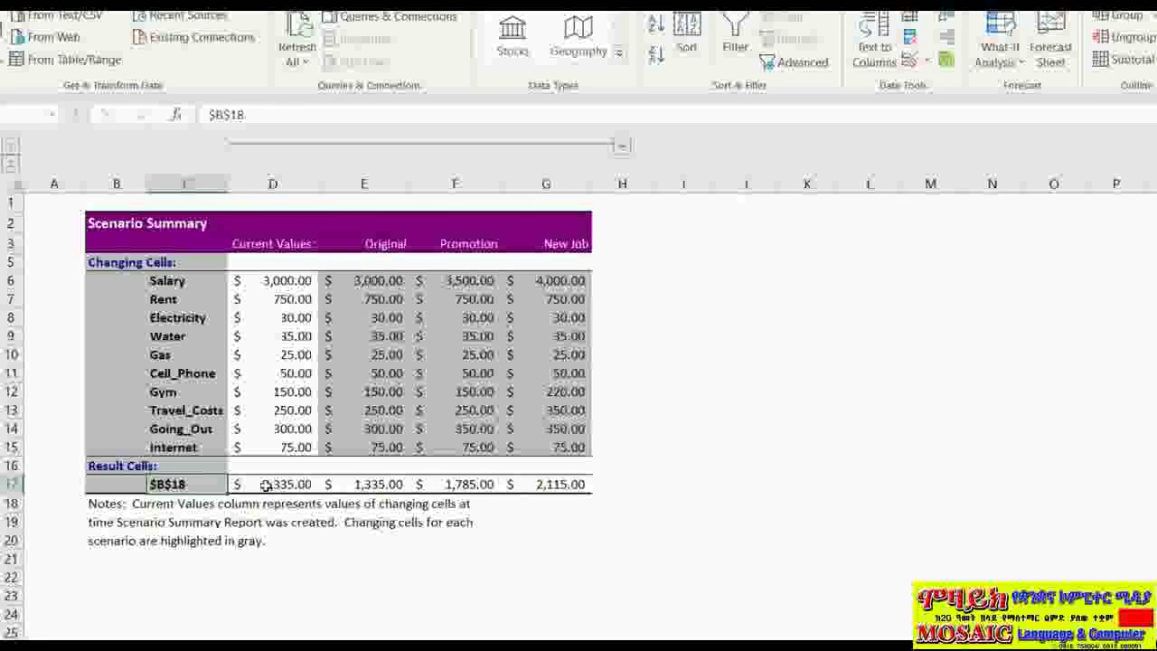
left_click_drag(265, 486, 561, 485)
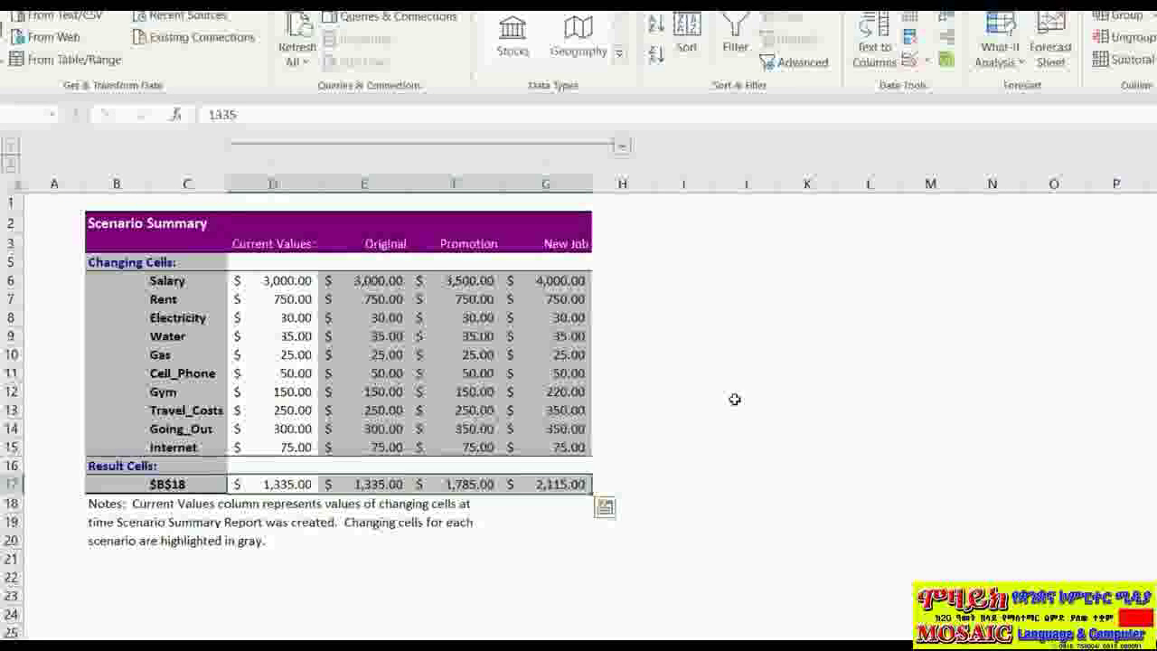
left_click(536, 484)
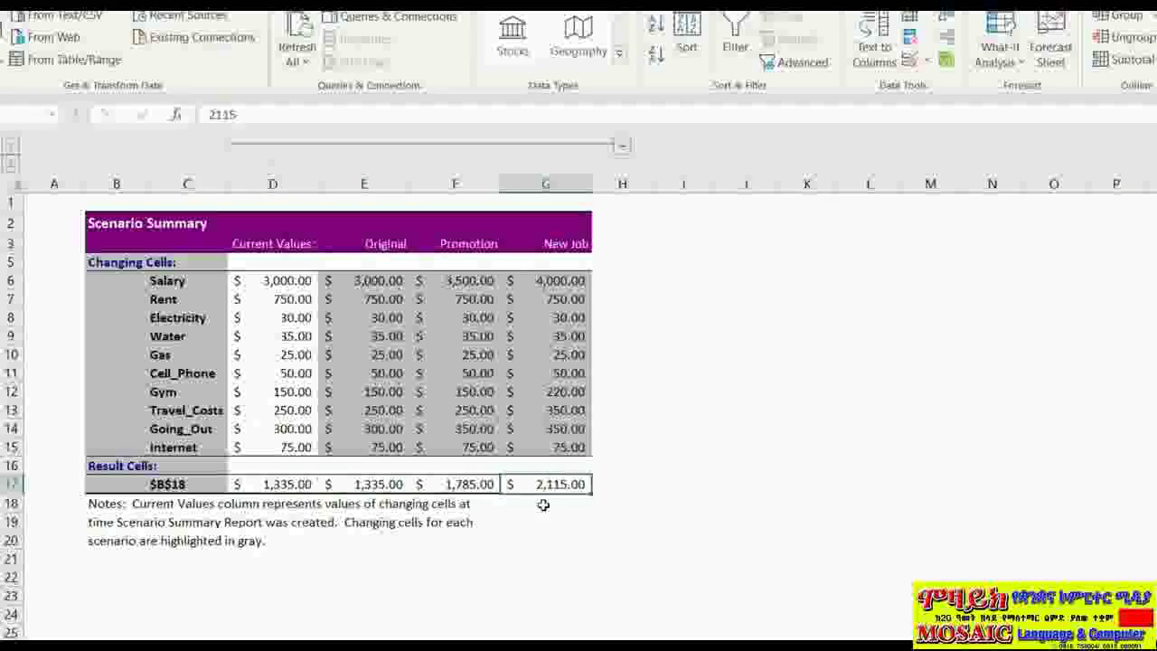